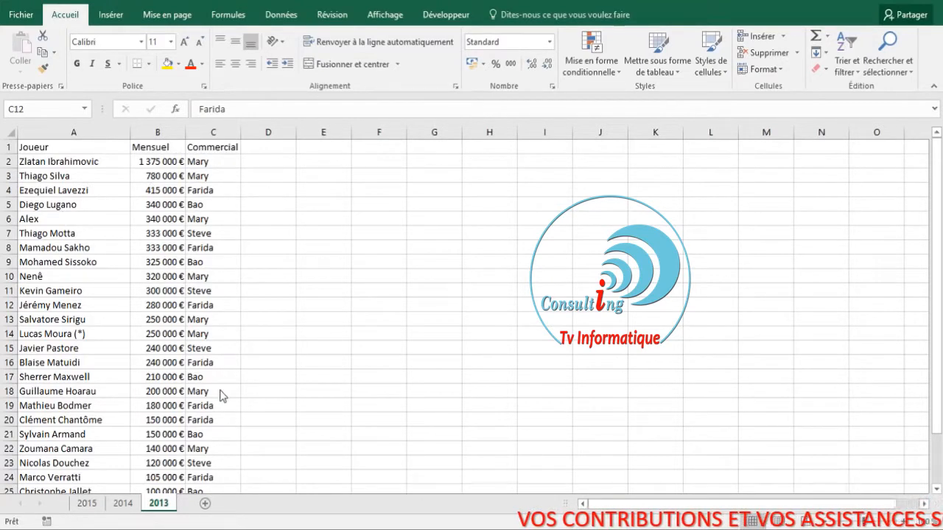
Step: Look through the data on the 2015, 2014 and 2013 sheets
left_click(87, 504)
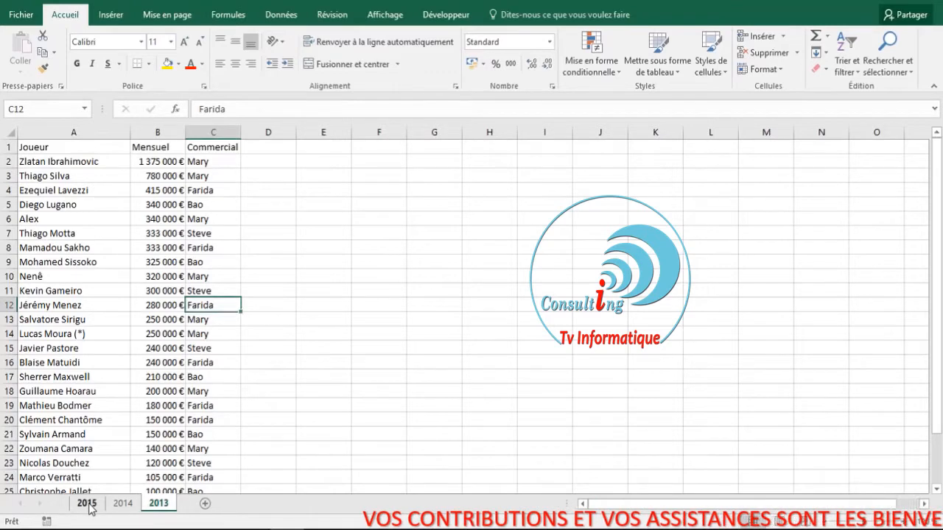
left_click(122, 504)
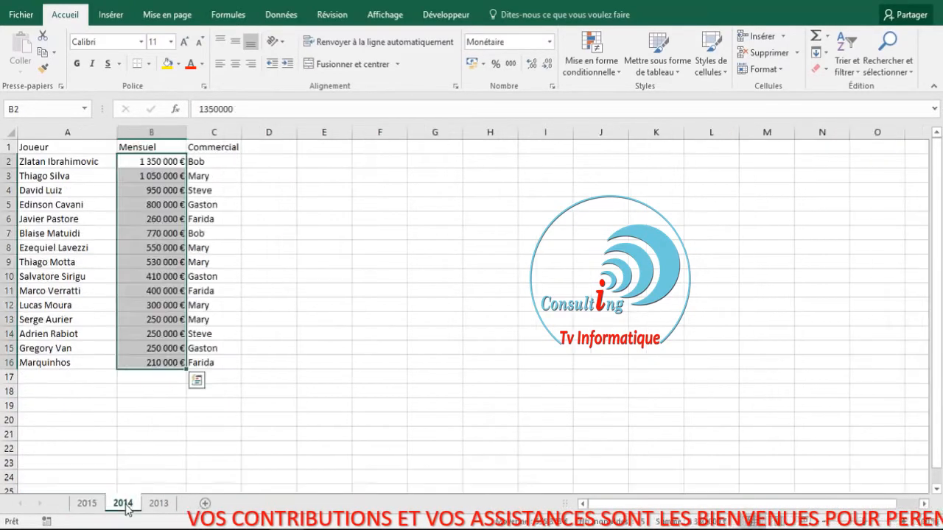
left_click(157, 504)
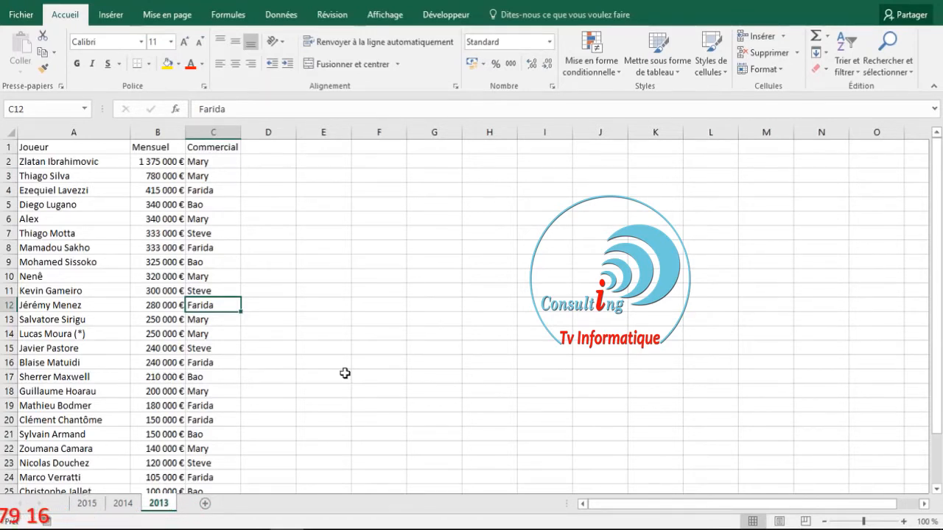
Step: Format the range A1:C28 on the 2013 sheet as a table with headers, using a blue medium banded style
left_click(114, 319)
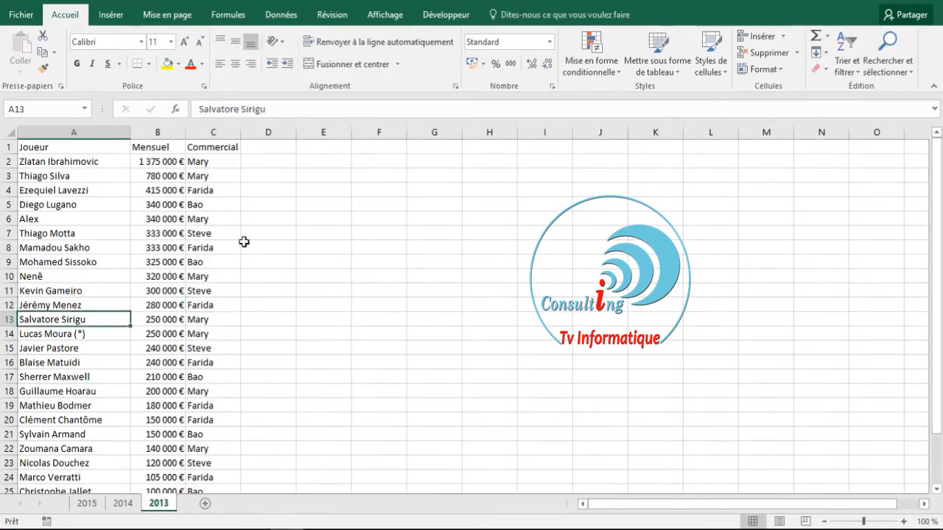
left_click(114, 216)
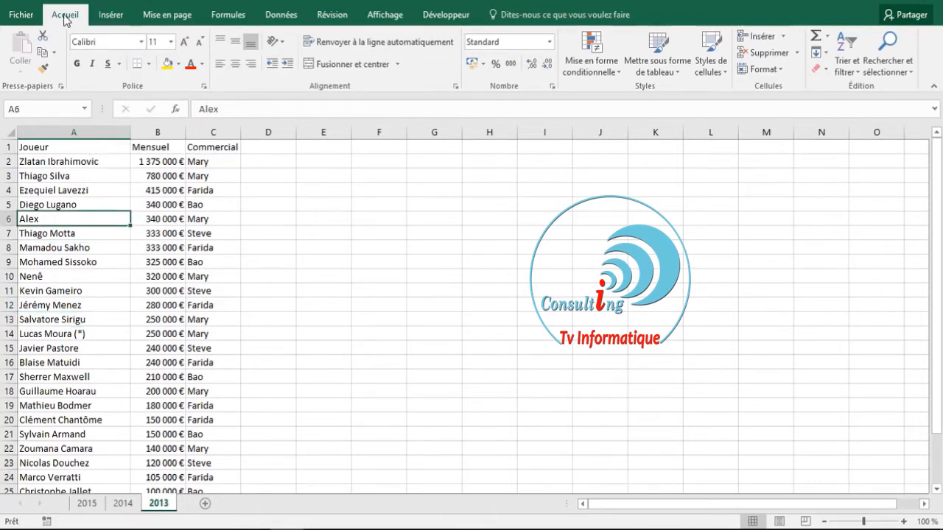
left_click(658, 67)
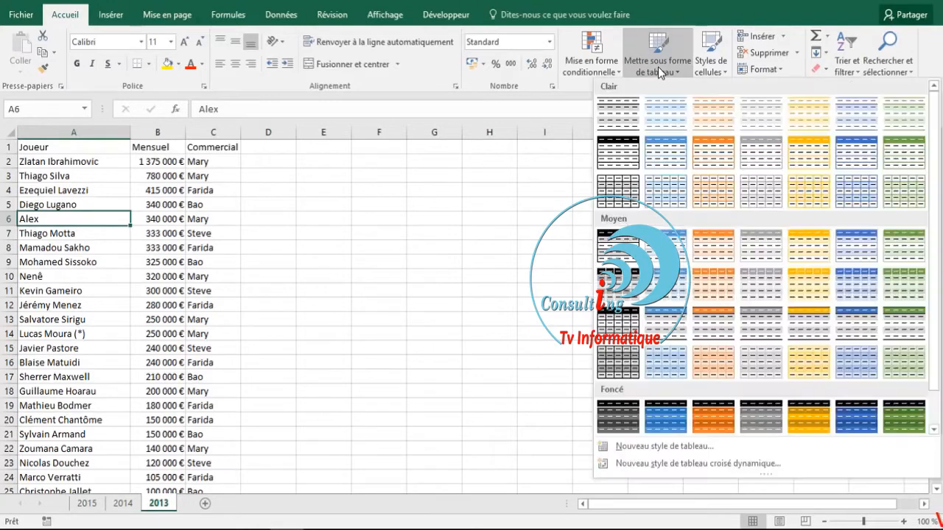
left_click(854, 285)
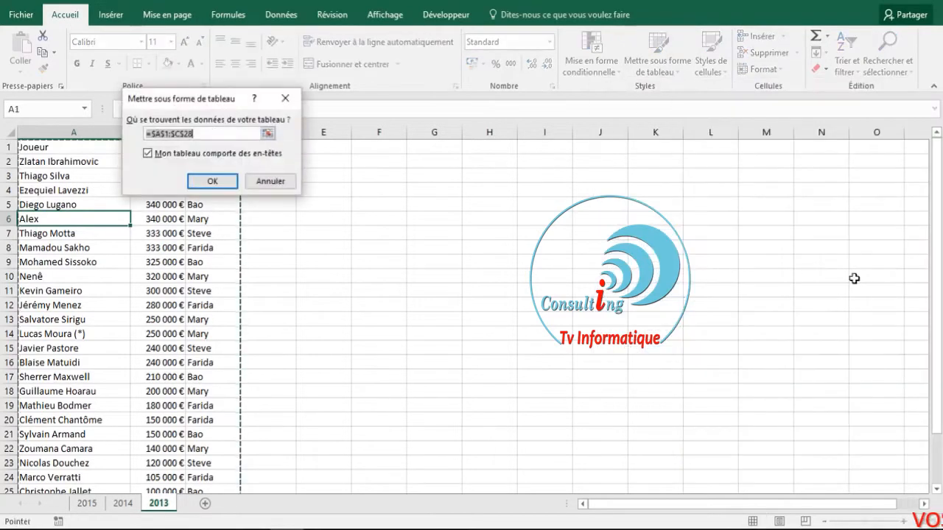
left_click(212, 183)
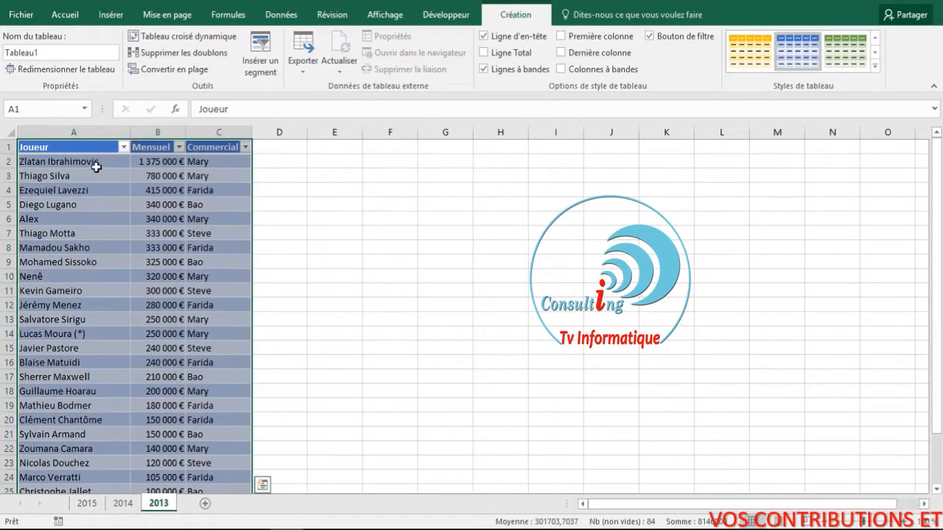
Step: Insert a table column before the Joueur column and set its header to Année
left_click(96, 166)
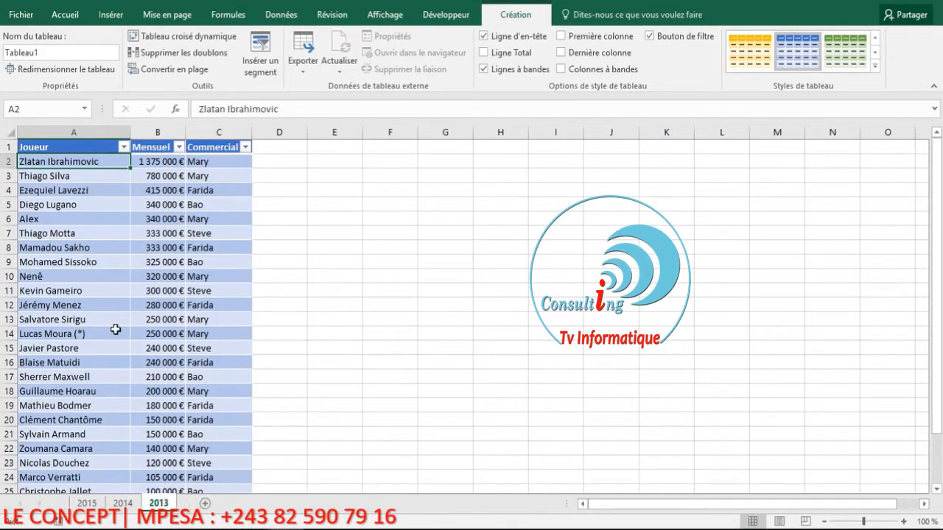
right_click(89, 162)
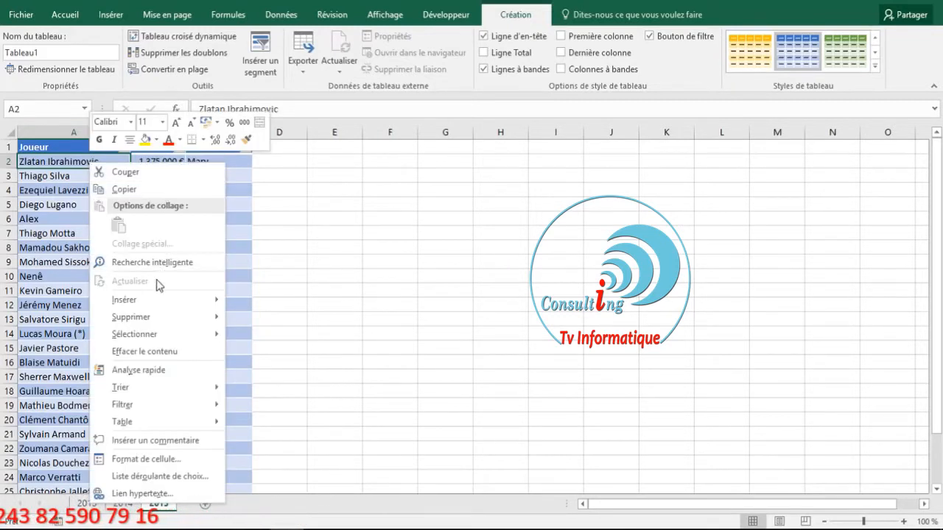
mouse_move(152, 296)
left_click(264, 305)
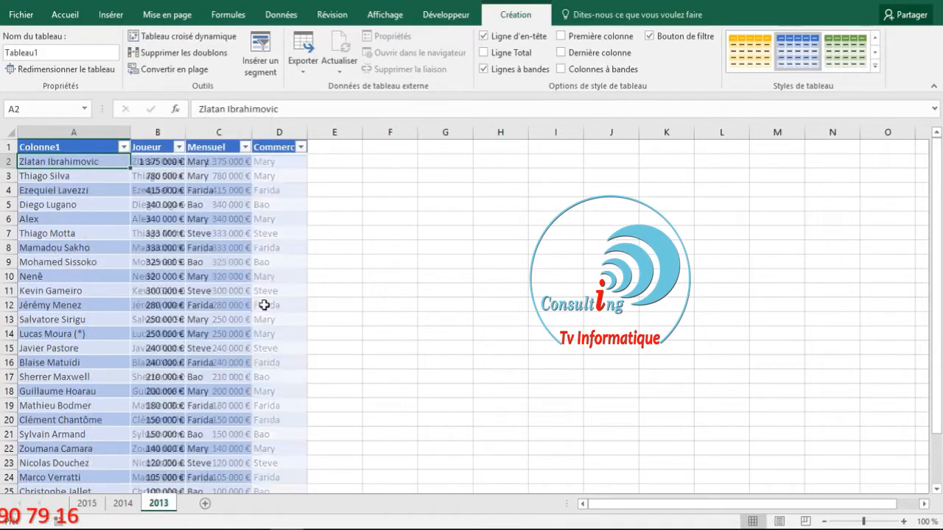
left_click(98, 150)
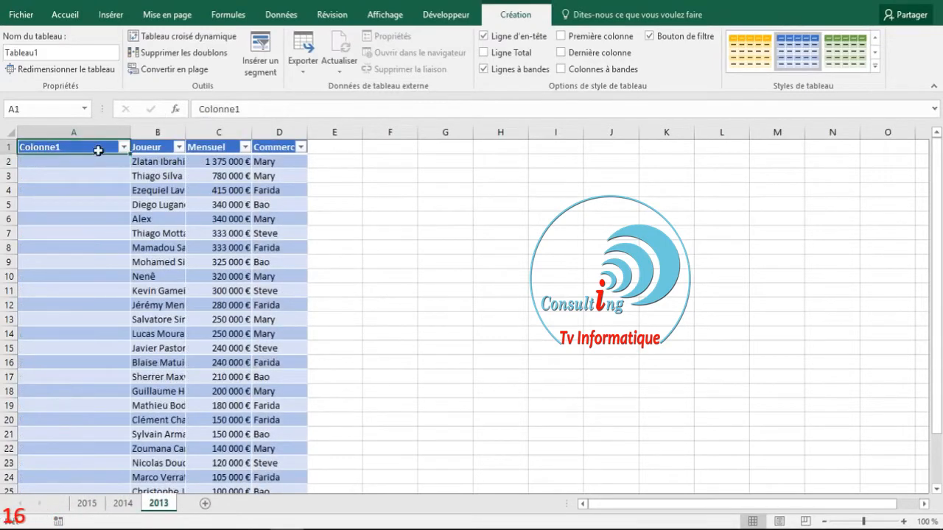
type("Année")
key("Tab")
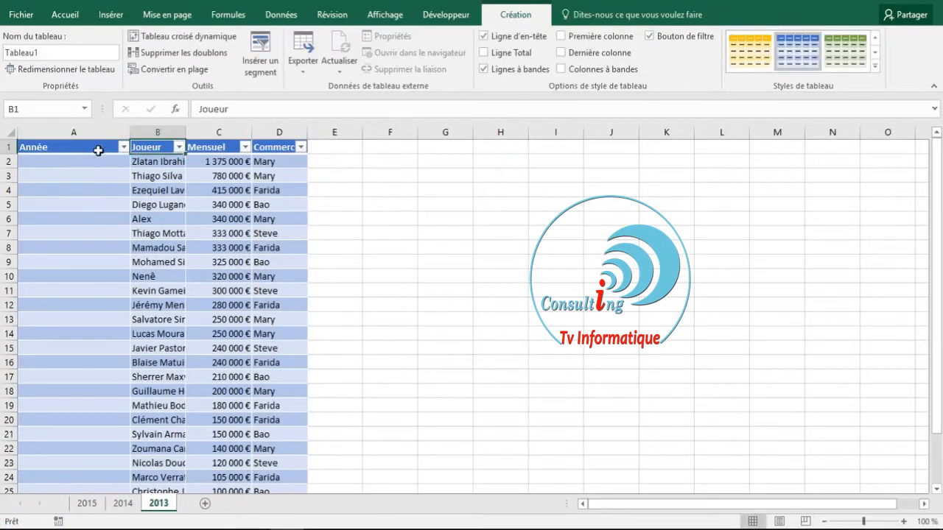
Step: Enter 2013 in cell A2 and fill it down the whole Année column
left_click(104, 166)
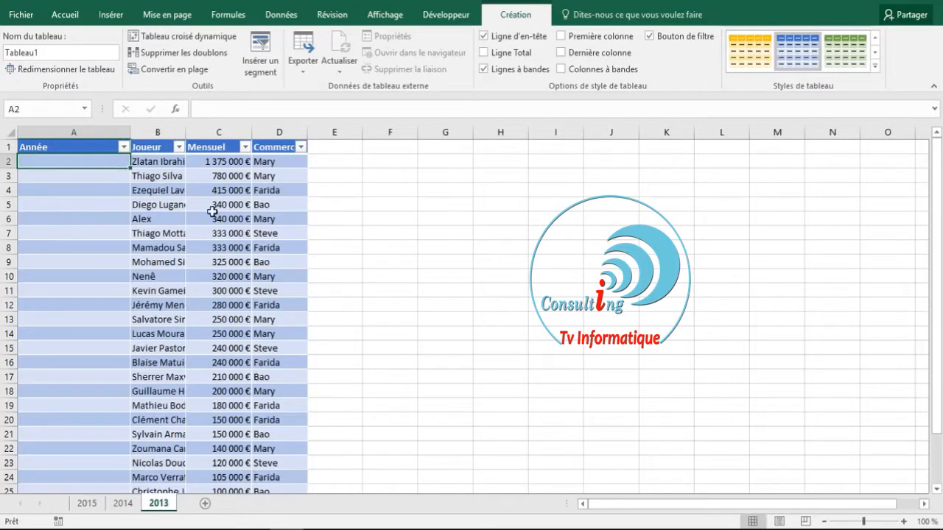
type("2013")
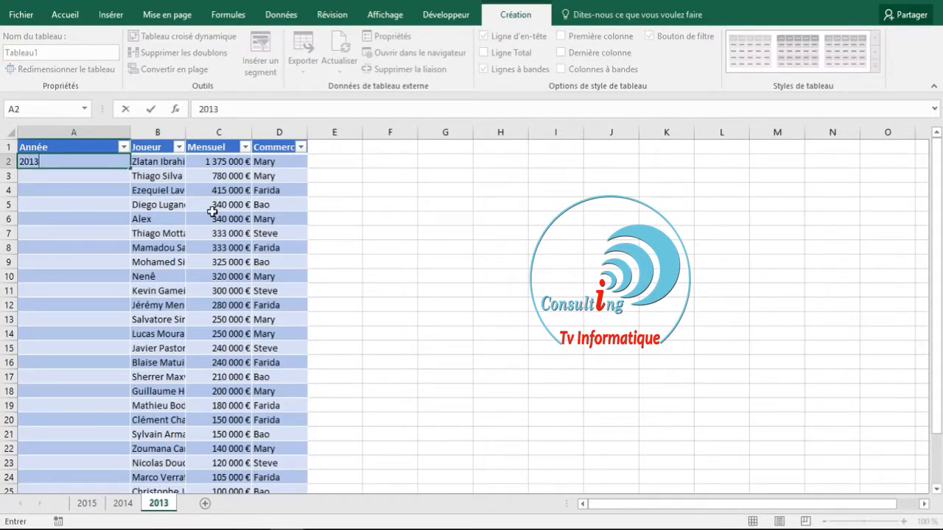
key("Tab")
left_click(116, 159)
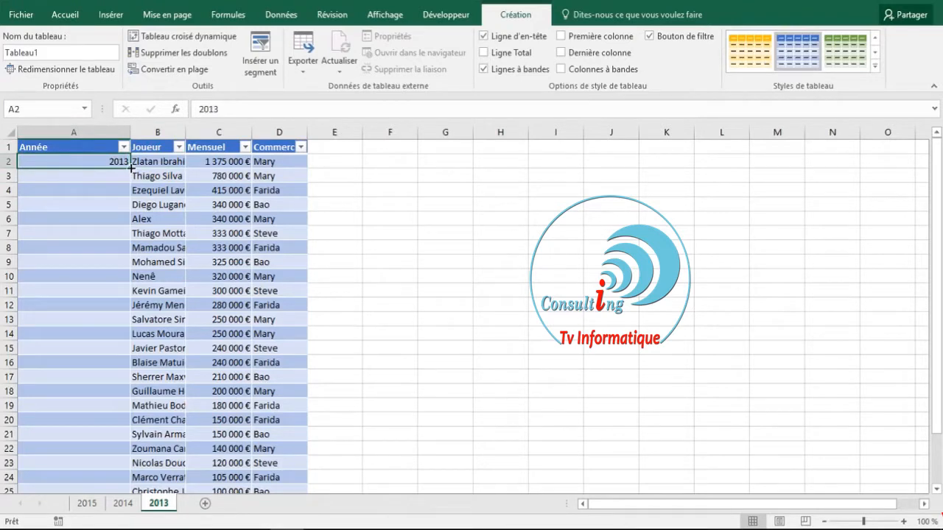
double_click(131, 168)
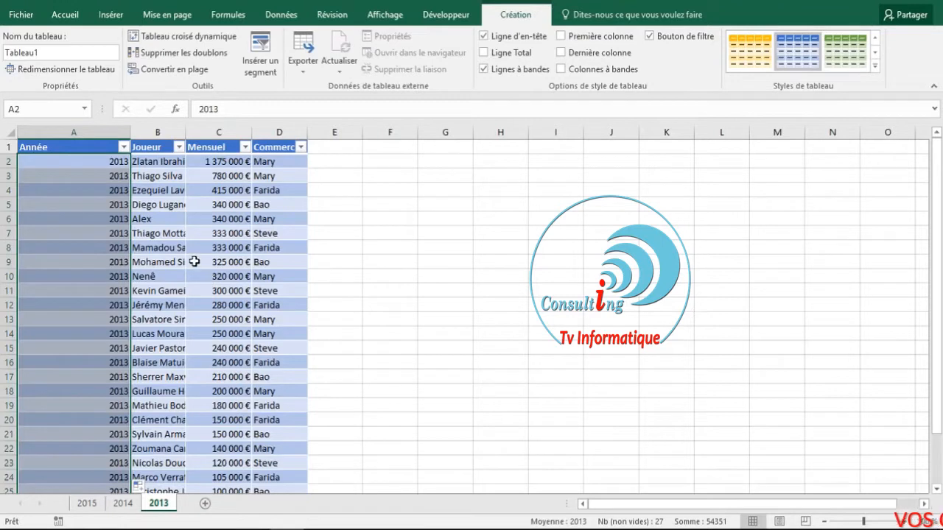
Step: Try to rename the 2013 sheet's table as t2013
left_click(165, 251)
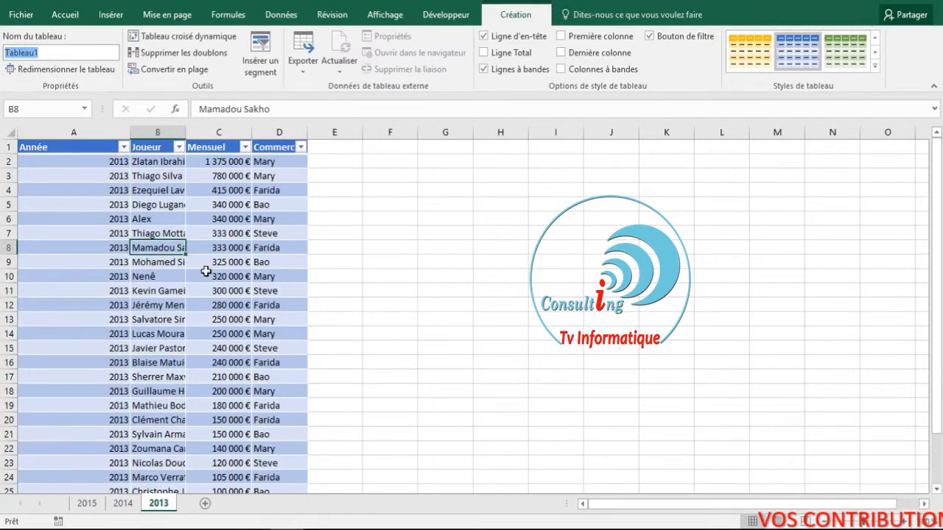
type("t")
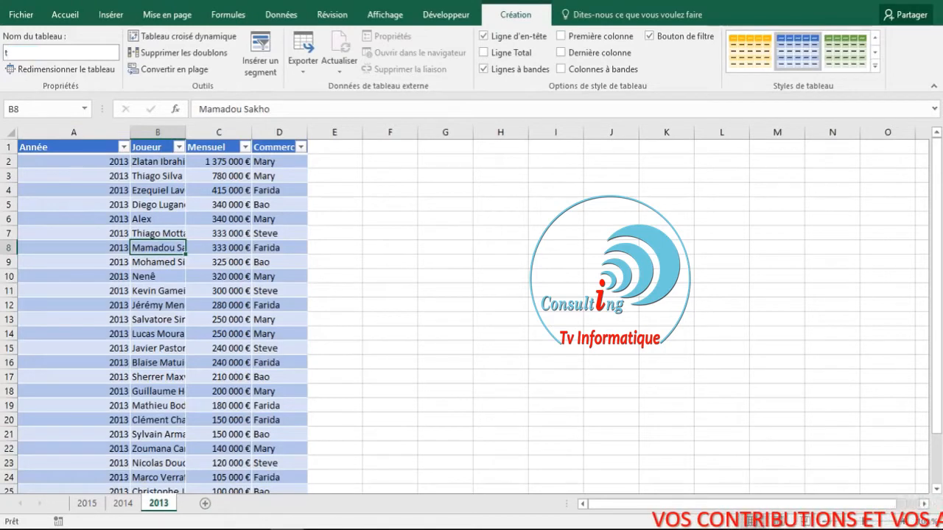
type("2013")
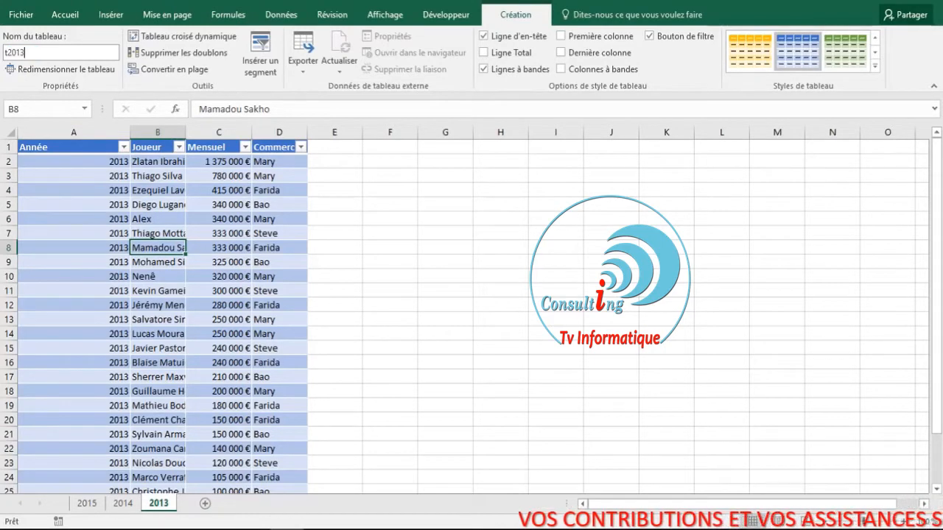
left_click(208, 276)
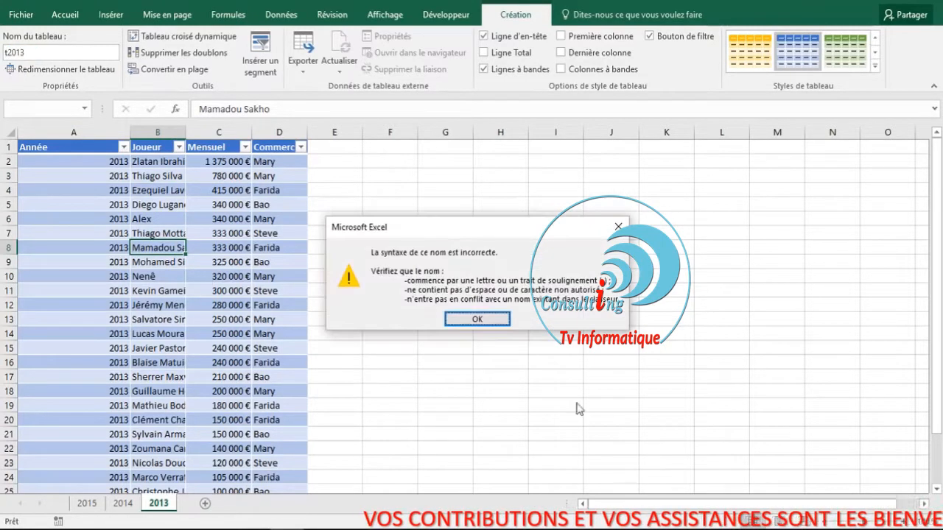
left_click(477, 319)
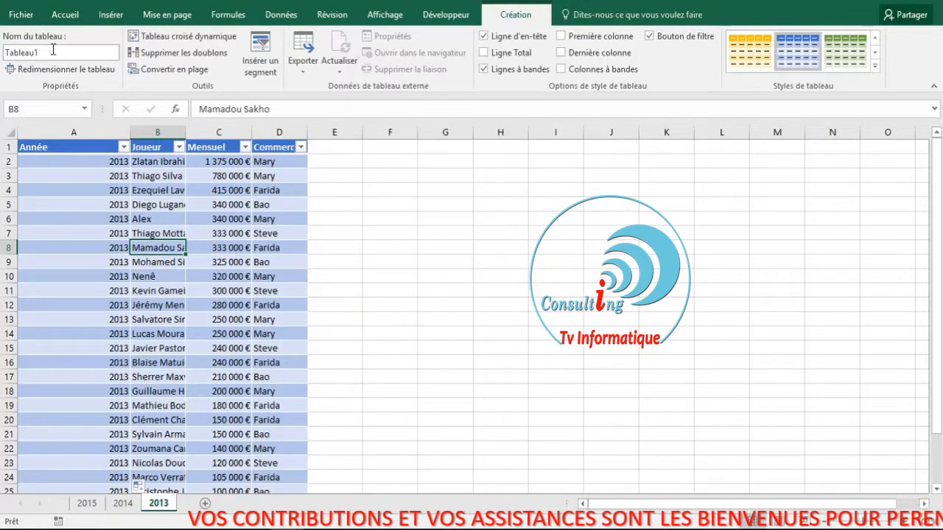
Step: Rename the 2013 sheet's table as t_2013
type("t")
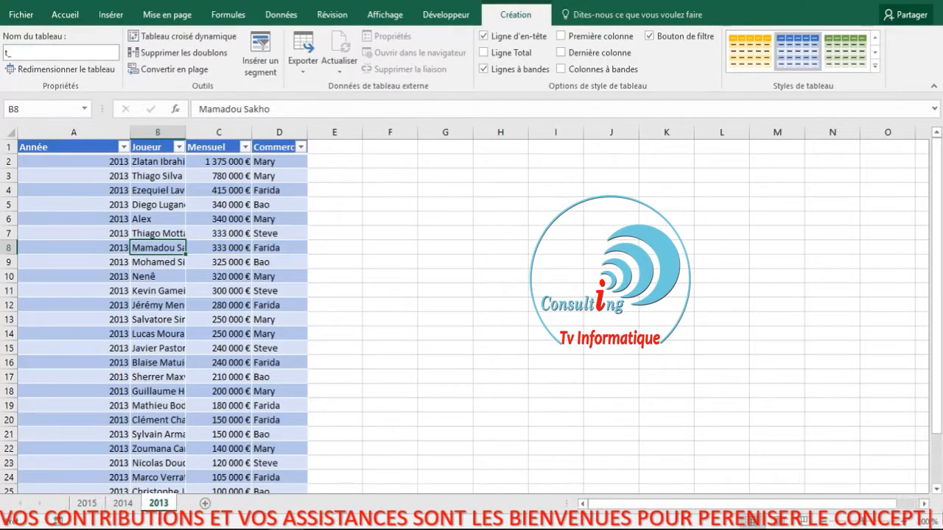
type("_2013")
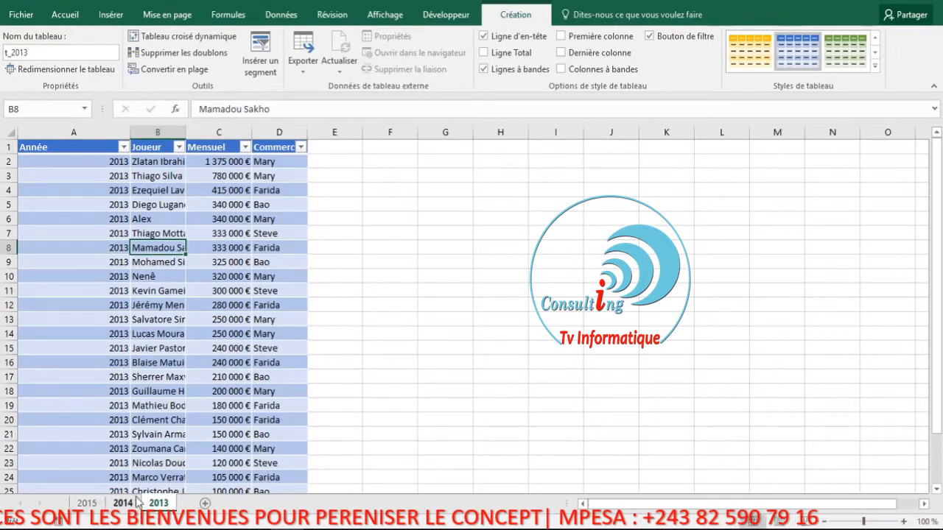
Step: Format the range A1:C16 on the 2014 sheet as a table with headers, using the same blue medium style
key("ctrl+Page_Up")
left_click(123, 234)
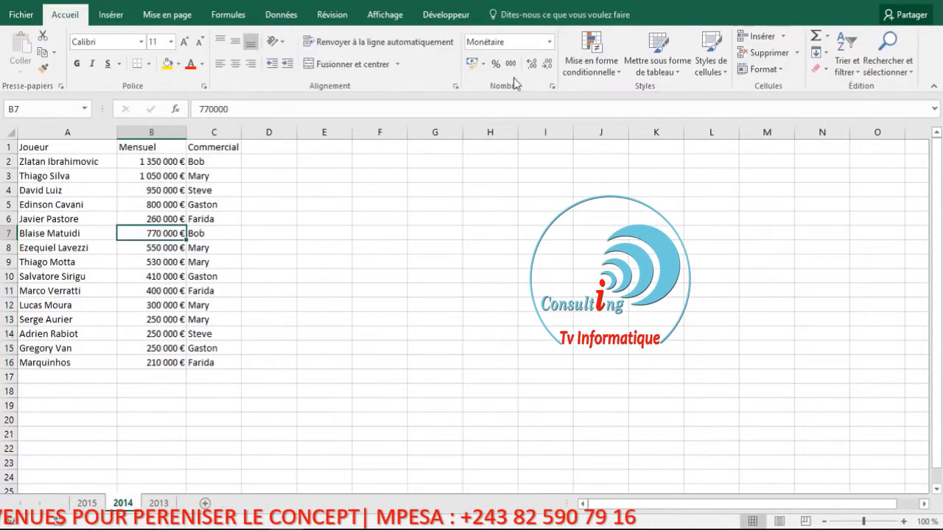
left_click(666, 70)
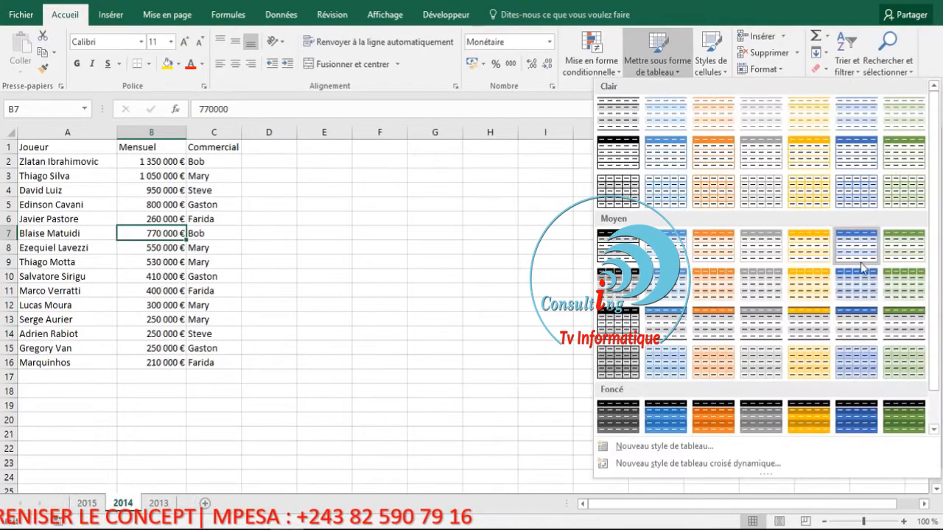
left_click(857, 287)
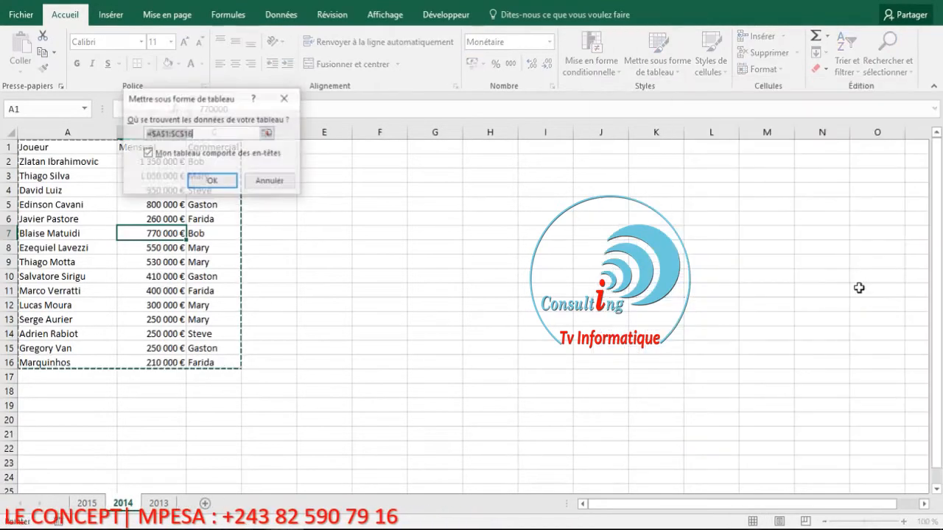
left_click(209, 178)
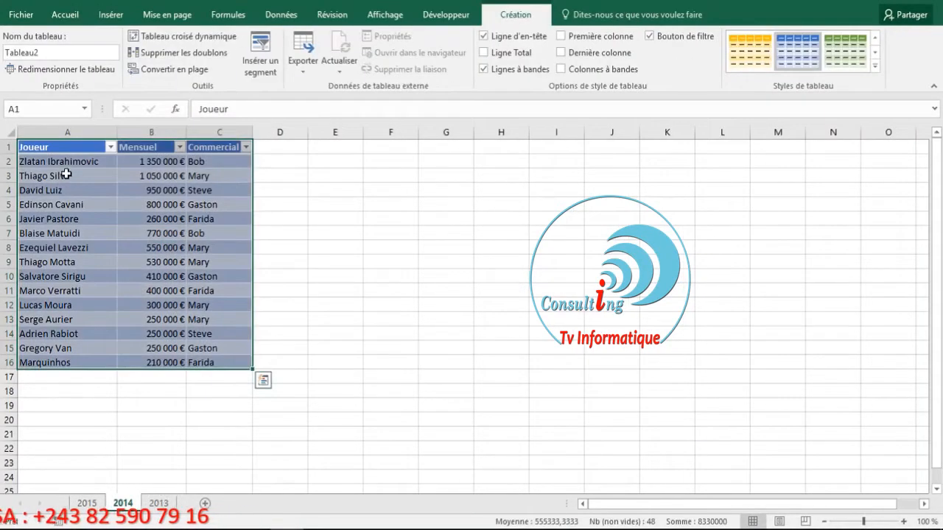
Step: Insert a column before Joueur in the 2014 table and set its header to Année
right_click(72, 167)
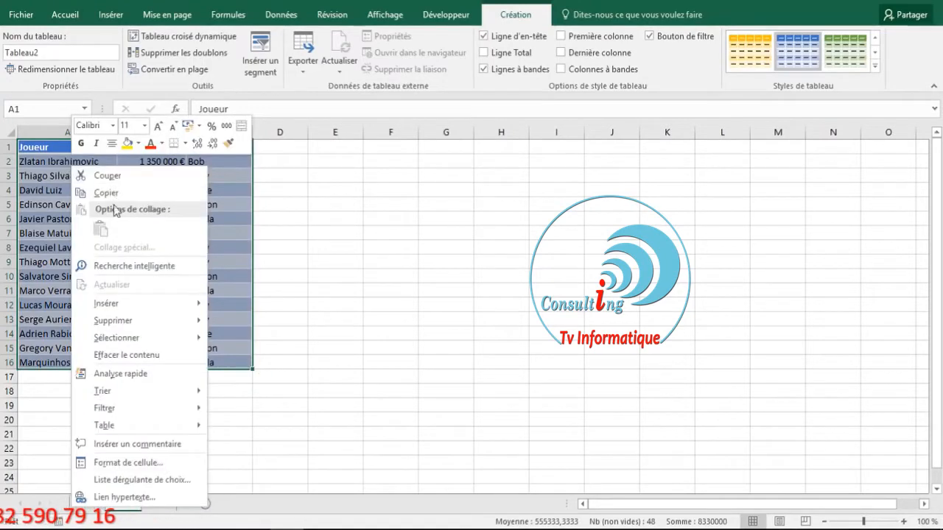
left_click(46, 171)
left_click(52, 161)
right_click(51, 163)
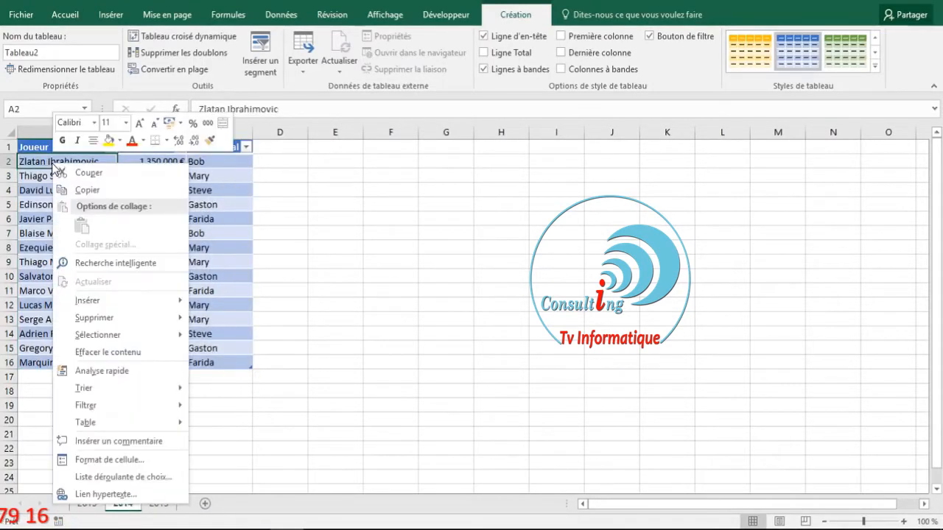
mouse_move(89, 302)
left_click(237, 303)
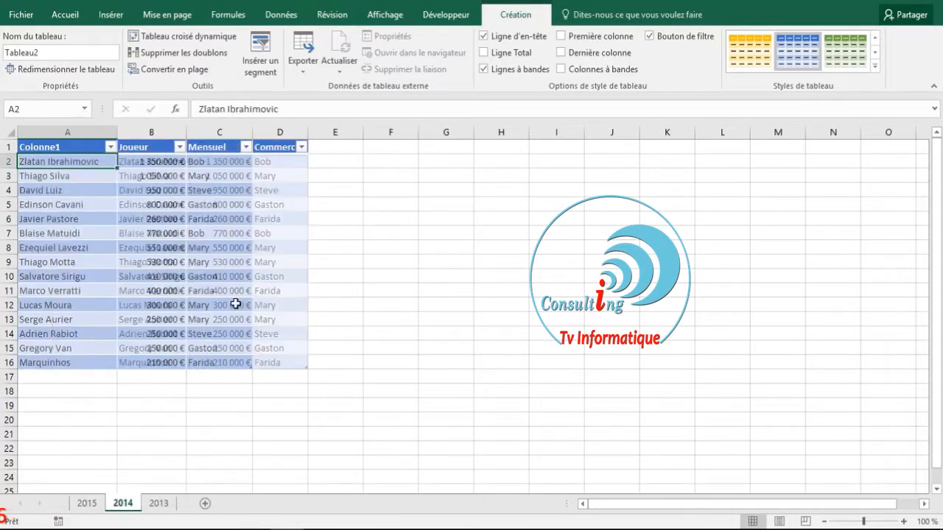
left_click(68, 145)
type("Année")
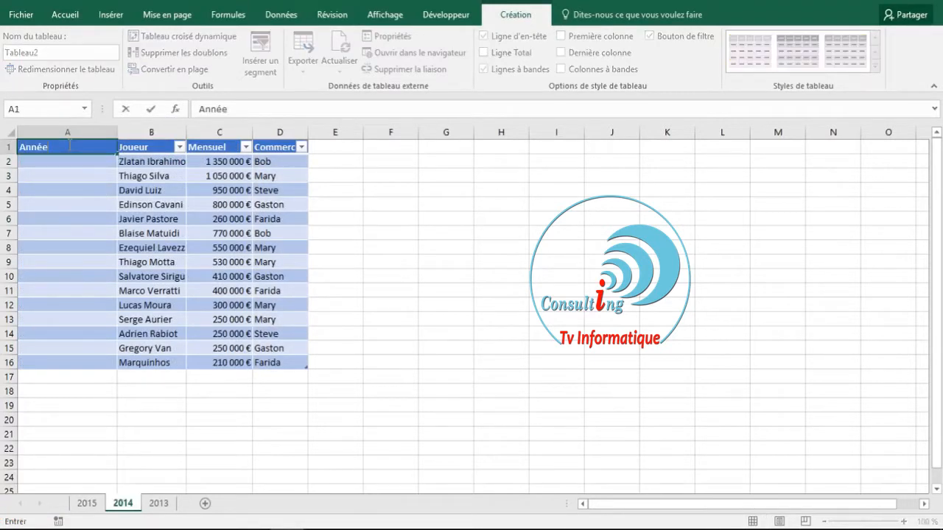
key("Tab")
Step: Fill the Année column of the 2014 table with 2014 and rename the table as t_2014
left_click(66, 163)
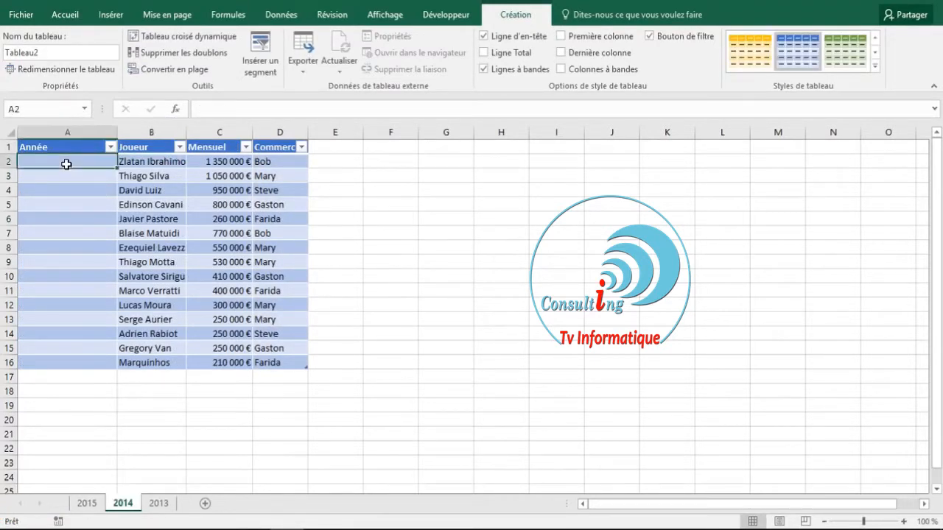
type("2014")
key("Tab")
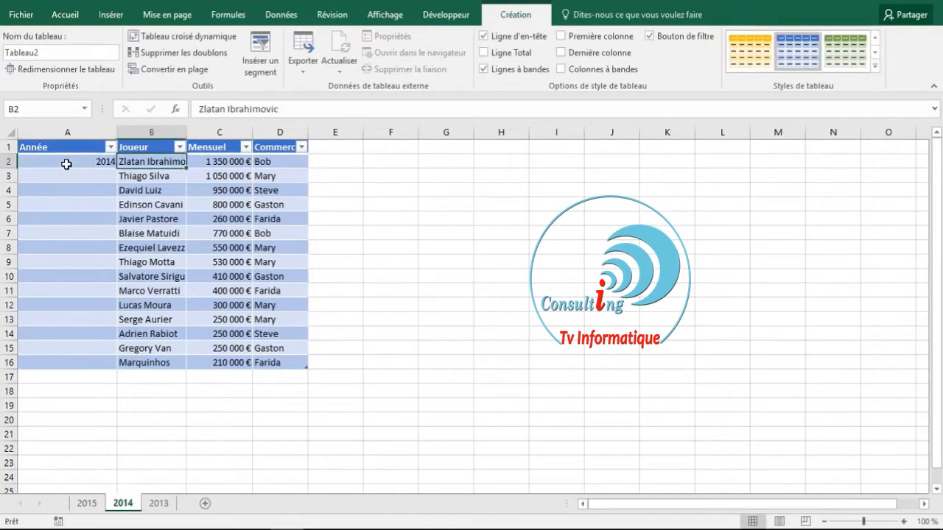
left_click(104, 164)
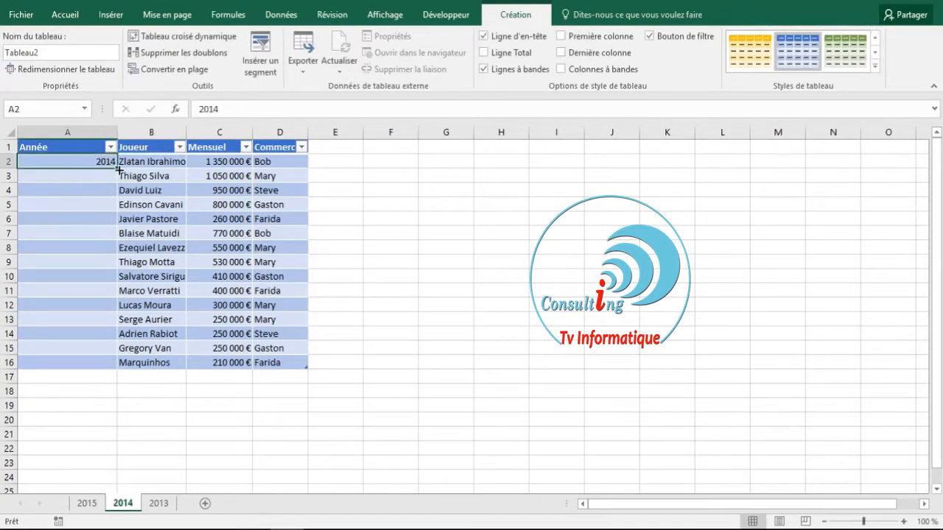
double_click(116, 168)
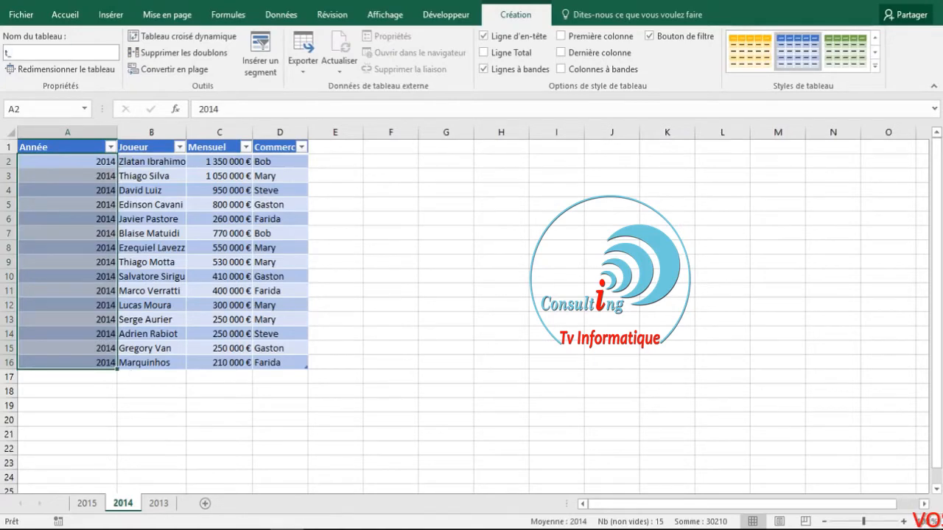
Step: Format the player list on the 2015 sheet as a table with headers, using the same blue medium style
left_click(87, 504)
left_click(140, 262)
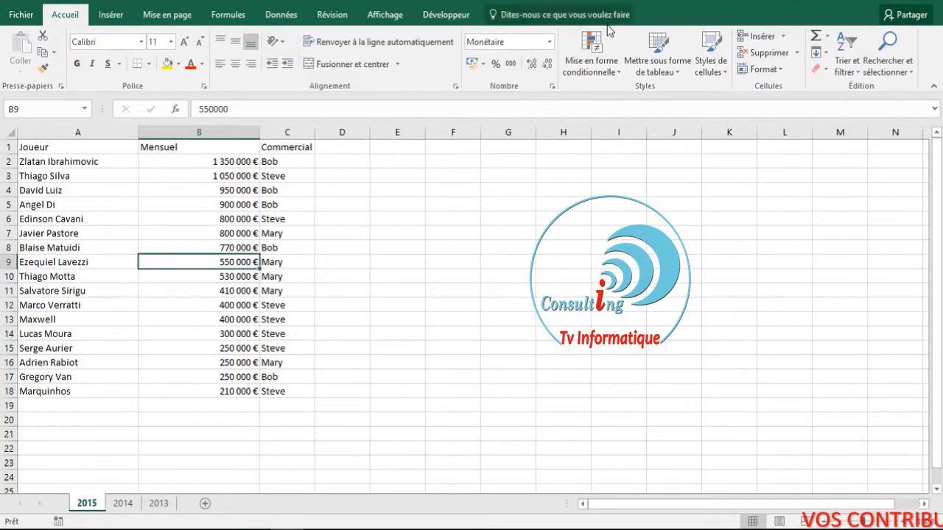
left_click(665, 66)
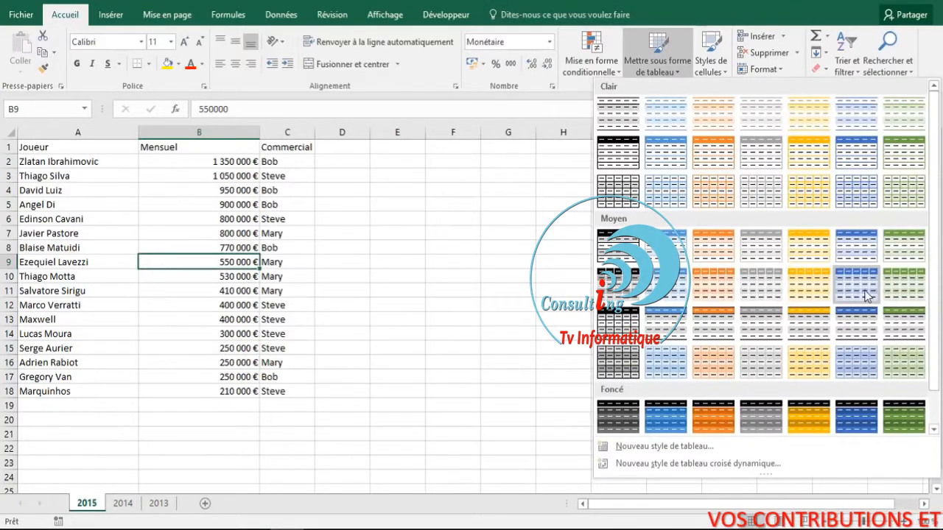
left_click(847, 291)
left_click(212, 181)
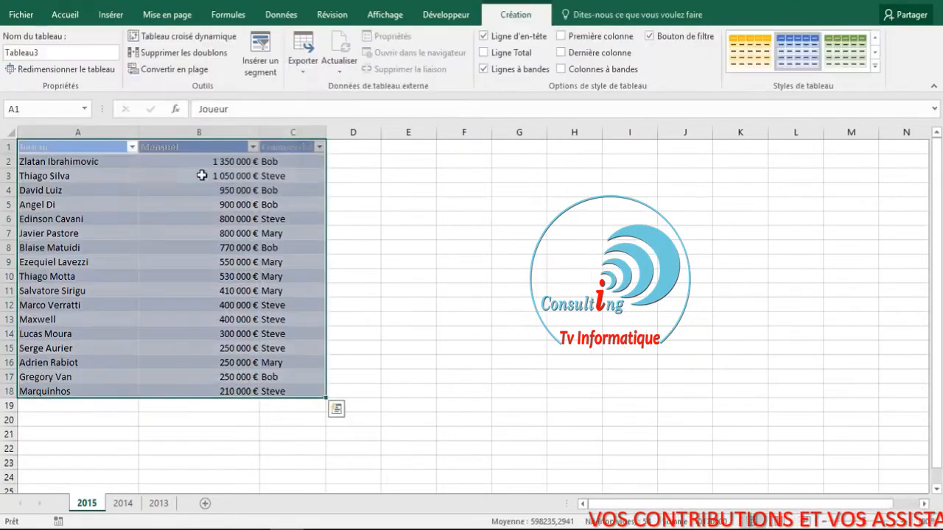
Step: Insert a column before Joueur in the 2015 table and set its header to Année
left_click(104, 157)
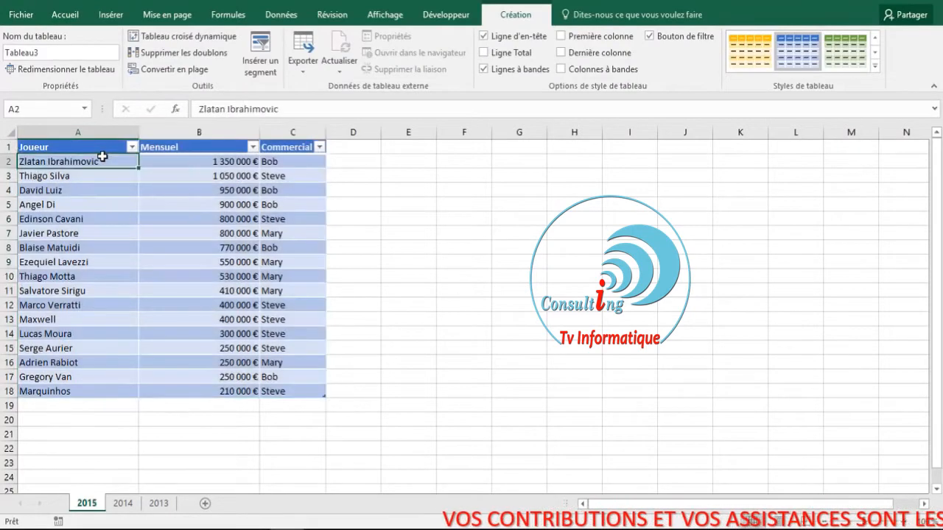
right_click(104, 158)
mouse_move(166, 294)
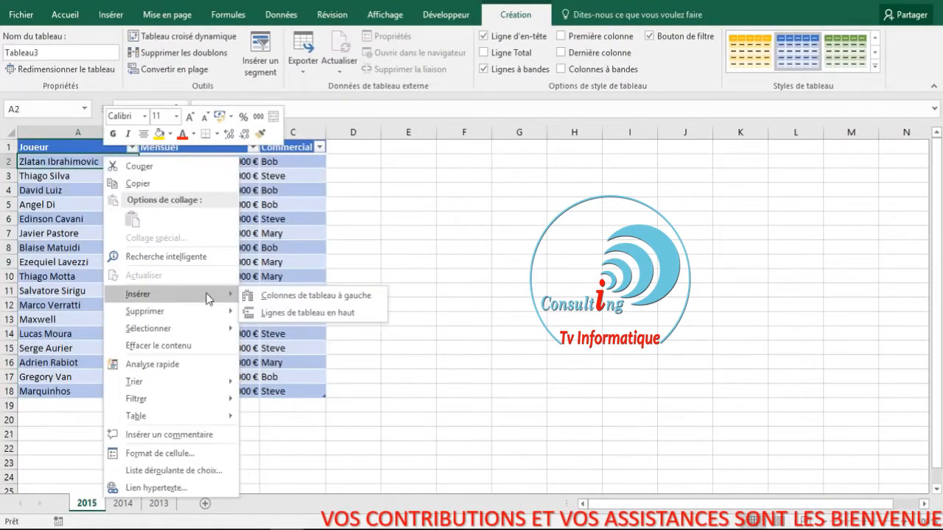
left_click(279, 297)
left_click(87, 148)
type("Année")
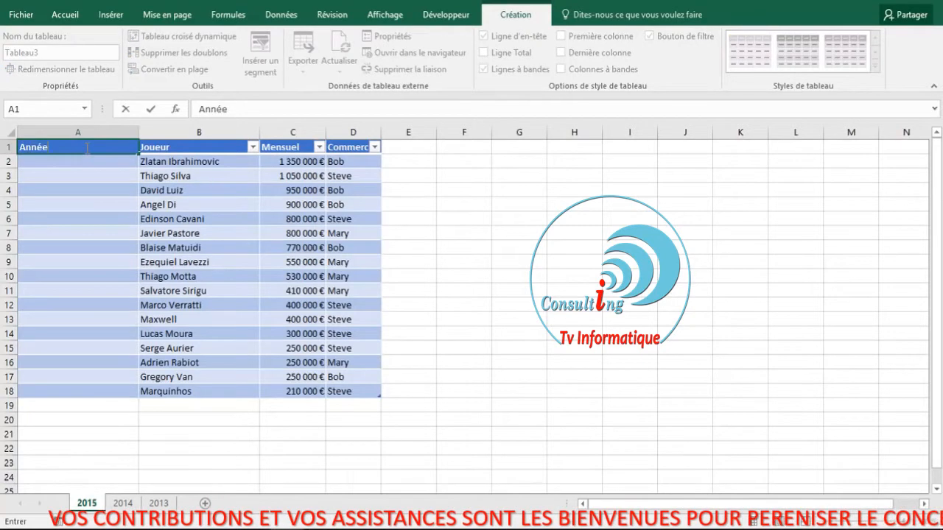
key("Tab")
Step: Enter 2015 in the first data row of the 2015 table's Année column and fill it down to the last row
left_click(85, 159)
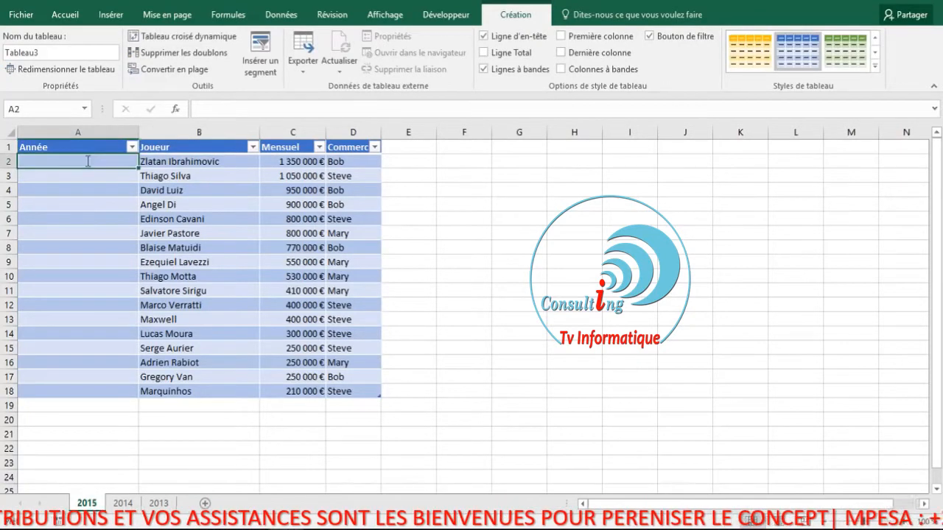
type("2015")
key("Tab")
left_click(104, 164)
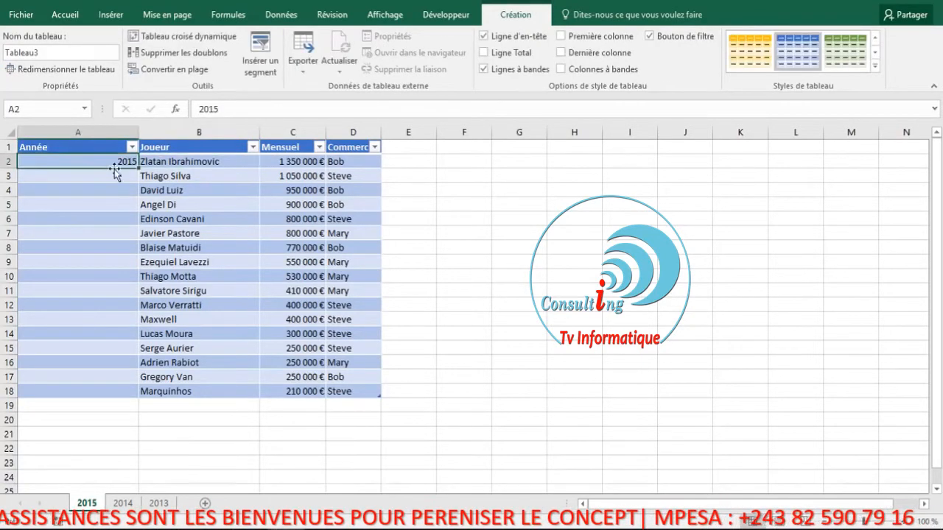
double_click(138, 170)
Step: Rename the 2015 sheet's table as t_2015
left_click(47, 51)
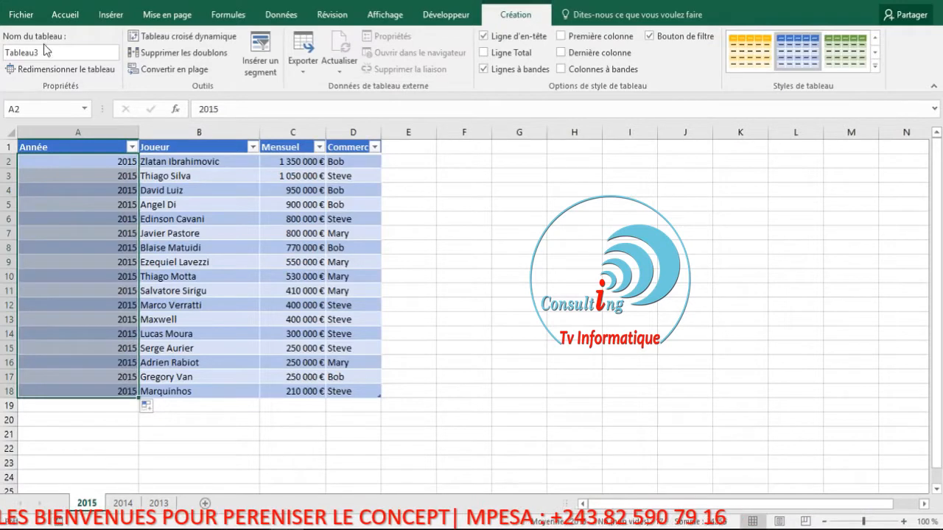
type("t_2015")
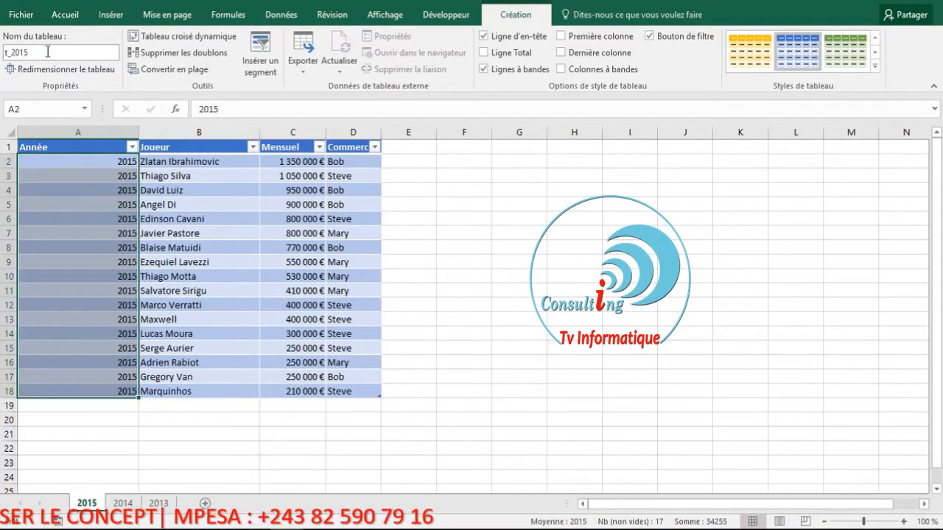
key("Return")
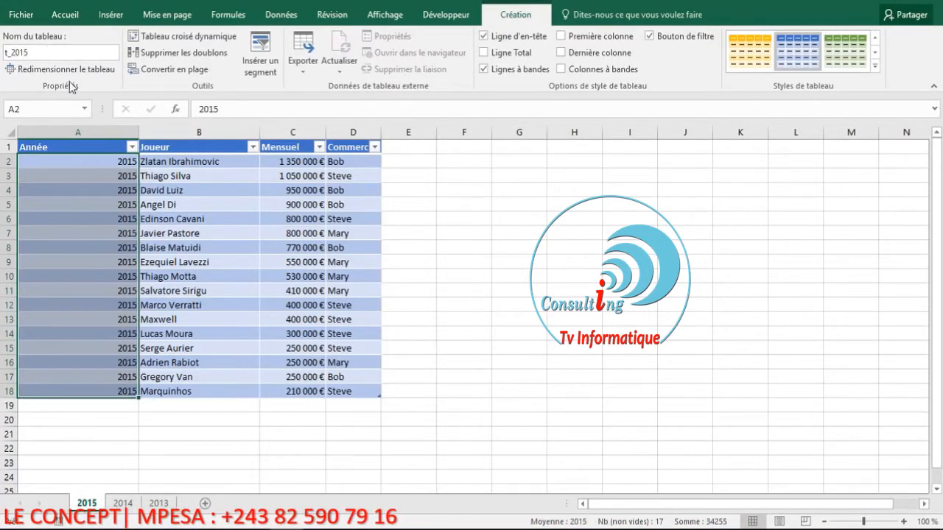
left_click(258, 243)
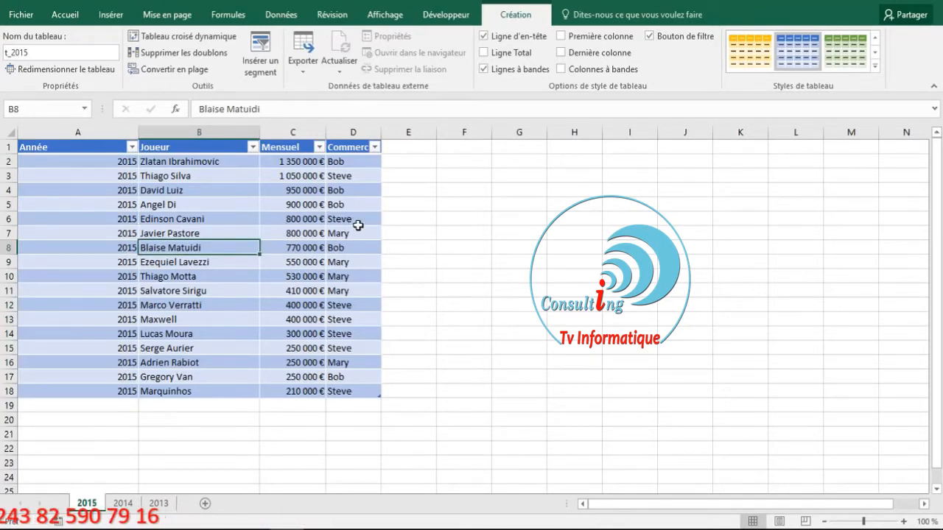
Step: Save the workbook under the new name Salaire Foot final in the same folder, and open a blank workbook
left_click(20, 15)
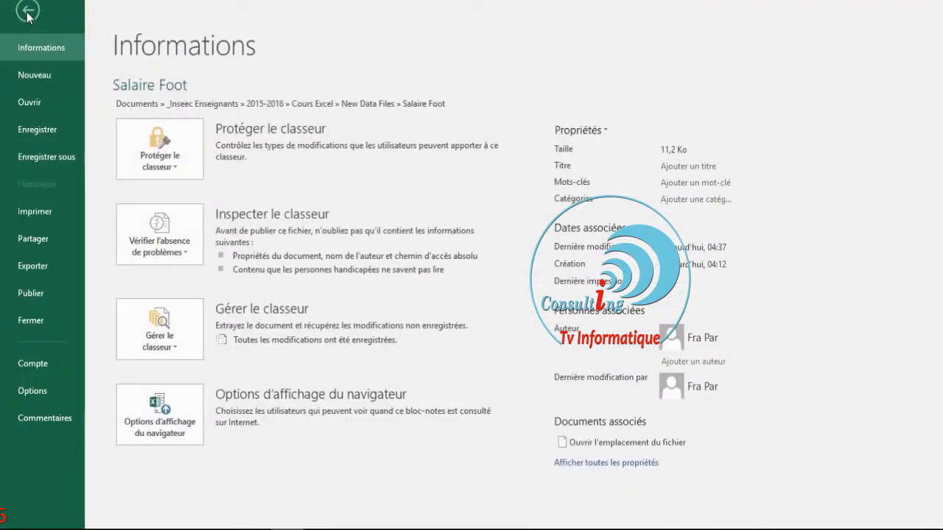
left_click(49, 159)
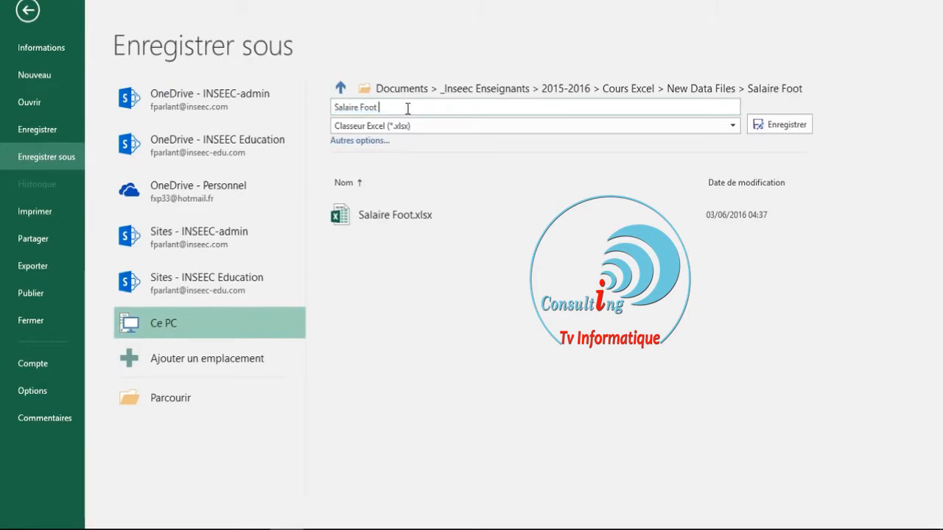
key("Return")
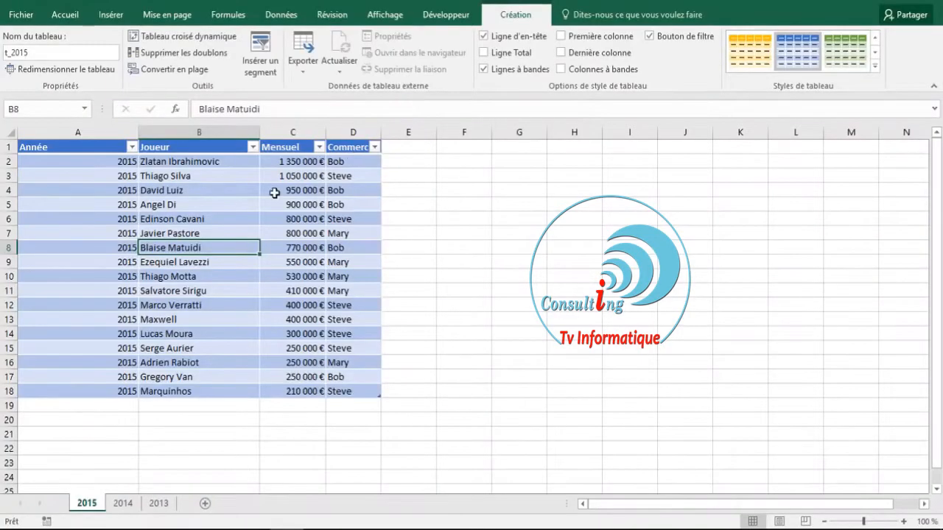
left_click(274, 193)
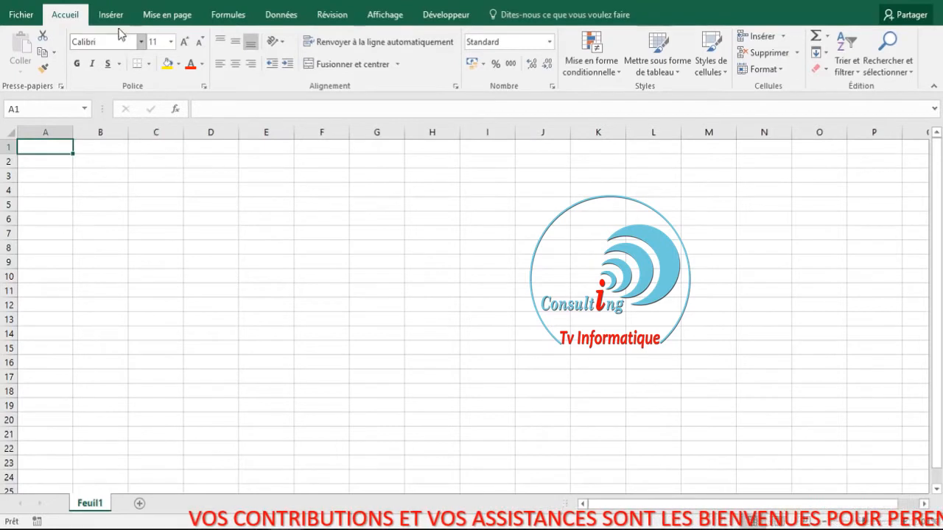
Step: Create a new query from an Excel workbook file, importing Salaire Foot final.xlsx
left_click(282, 16)
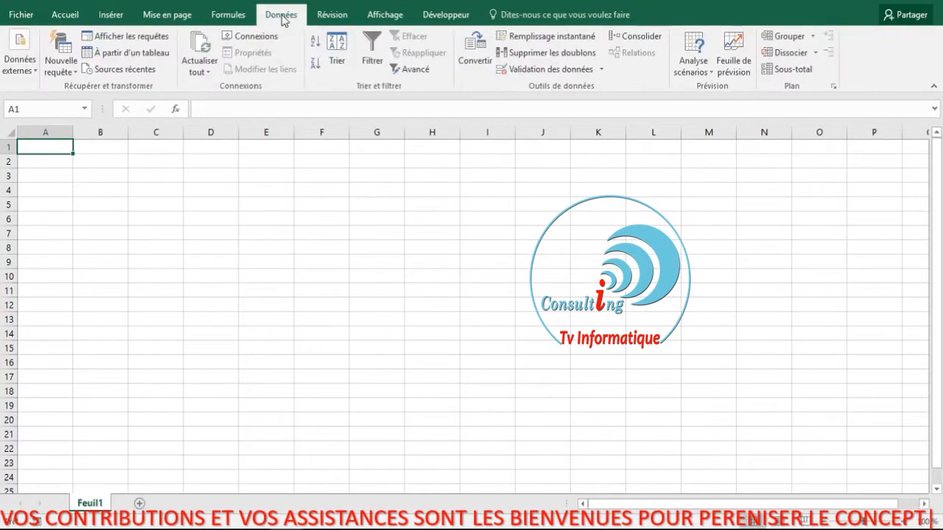
left_click(64, 78)
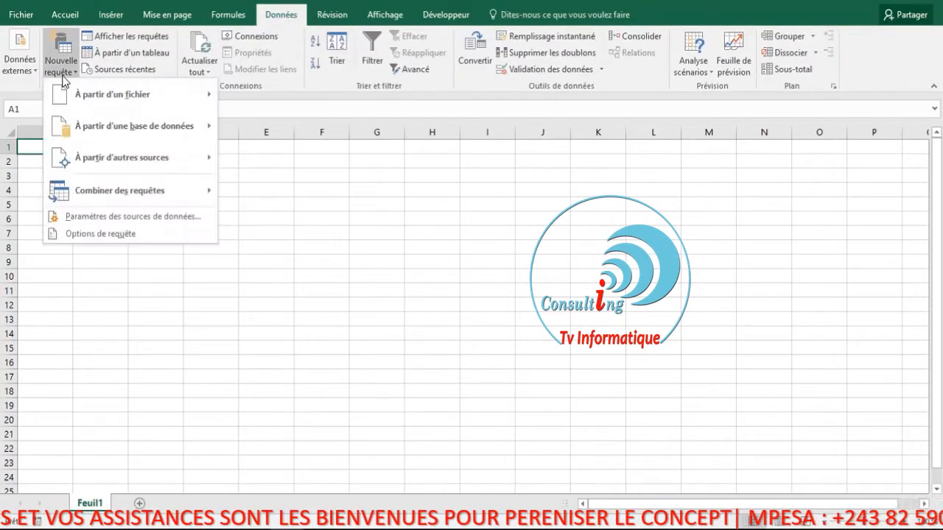
mouse_move(90, 100)
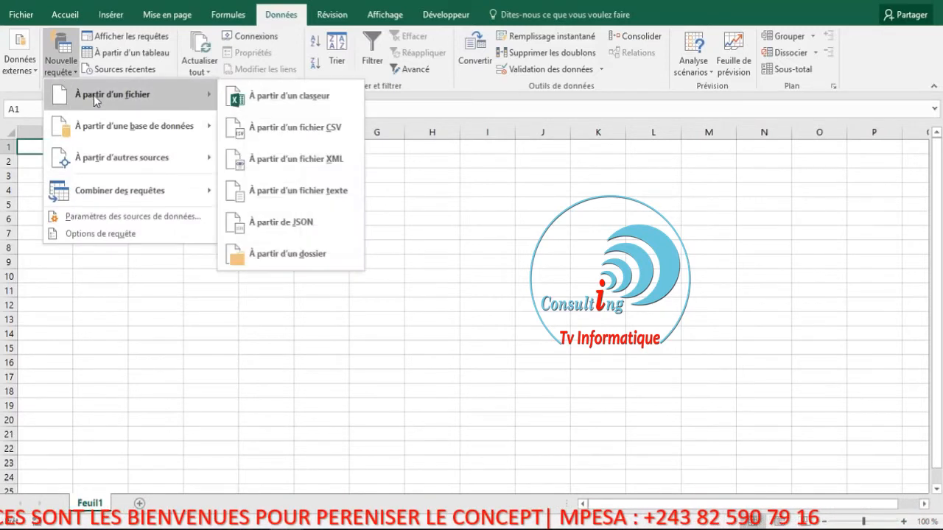
left_click(288, 97)
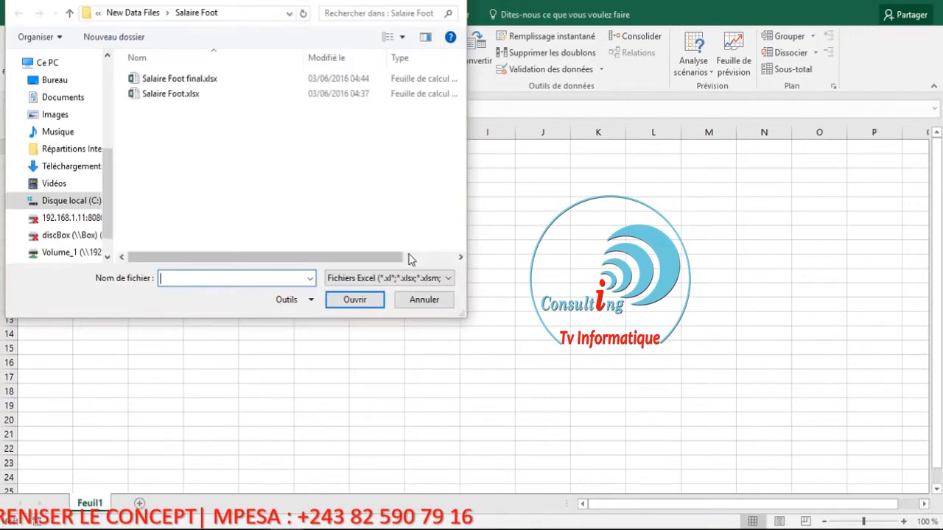
left_click(206, 83)
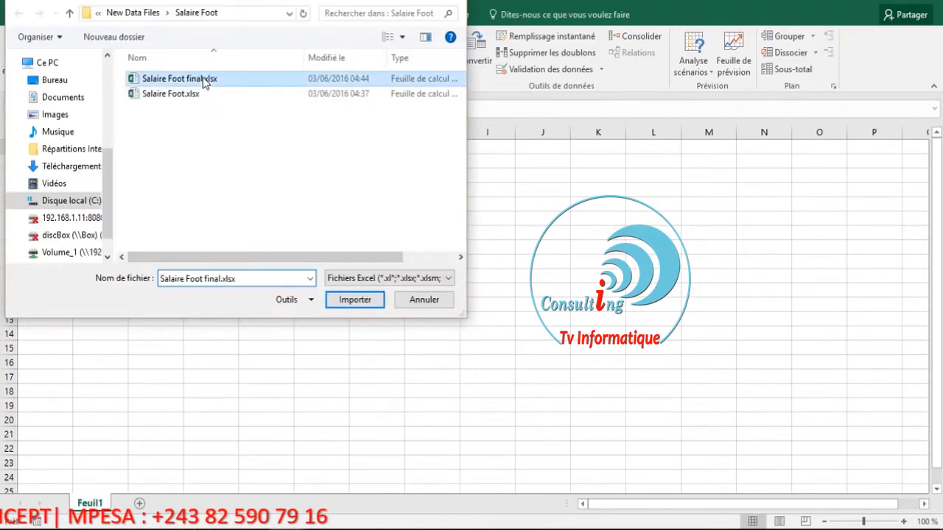
left_click(355, 301)
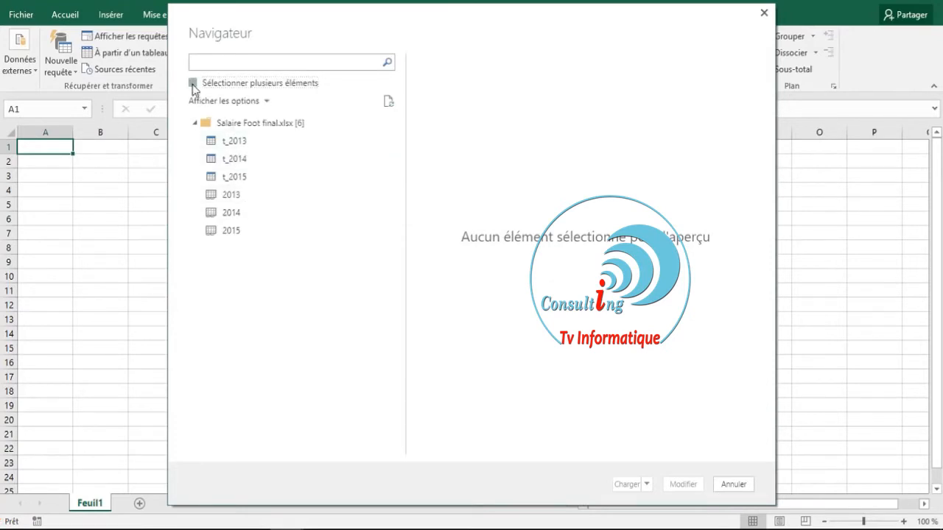
Step: Enable multiple selection in the Navigator and load the tables t_2013, t_2014 and t_2015
left_click(192, 83)
left_click(210, 141)
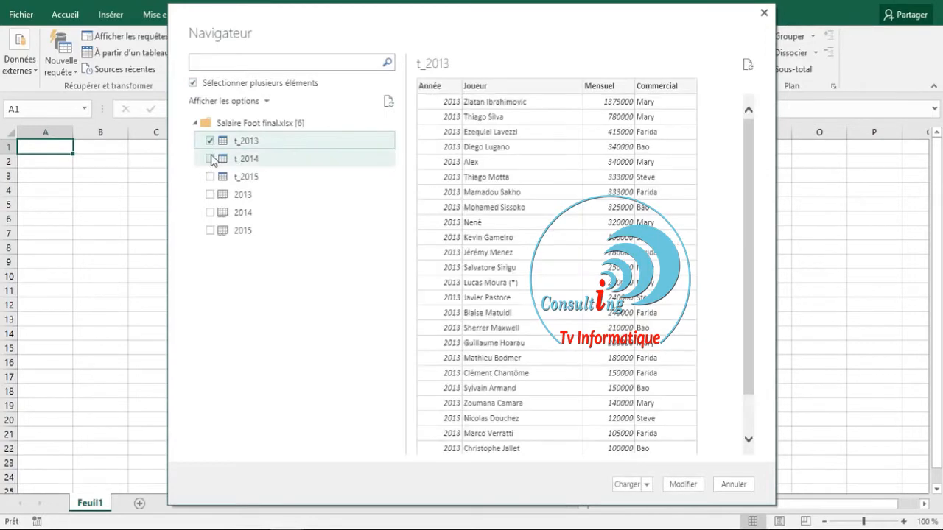
left_click(210, 159)
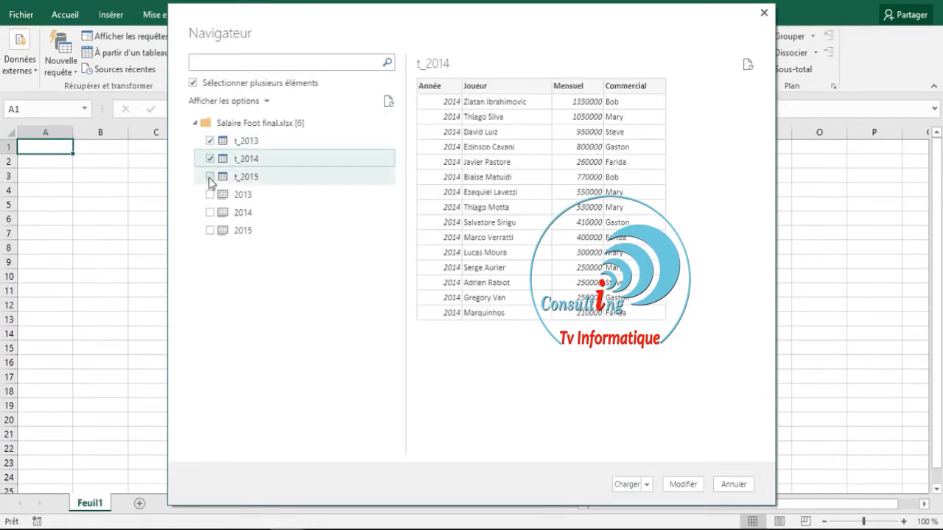
left_click(210, 178)
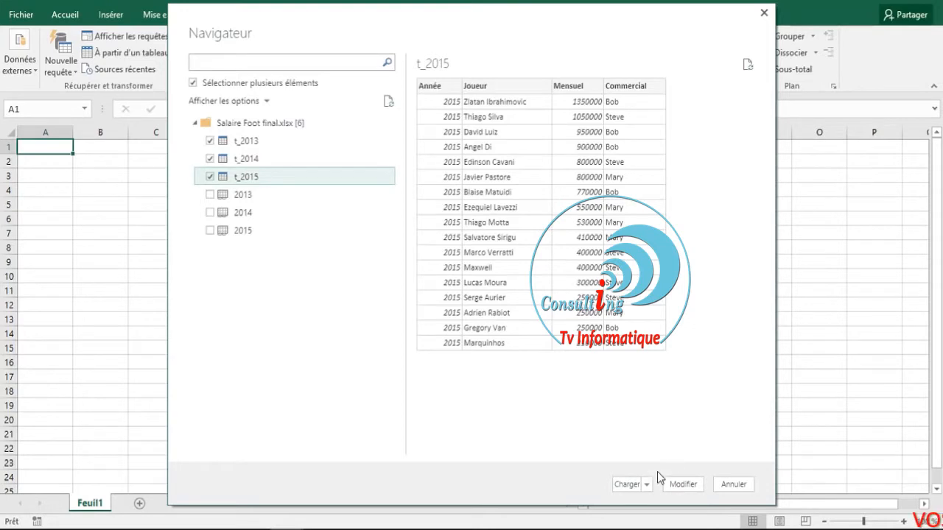
left_click(626, 486)
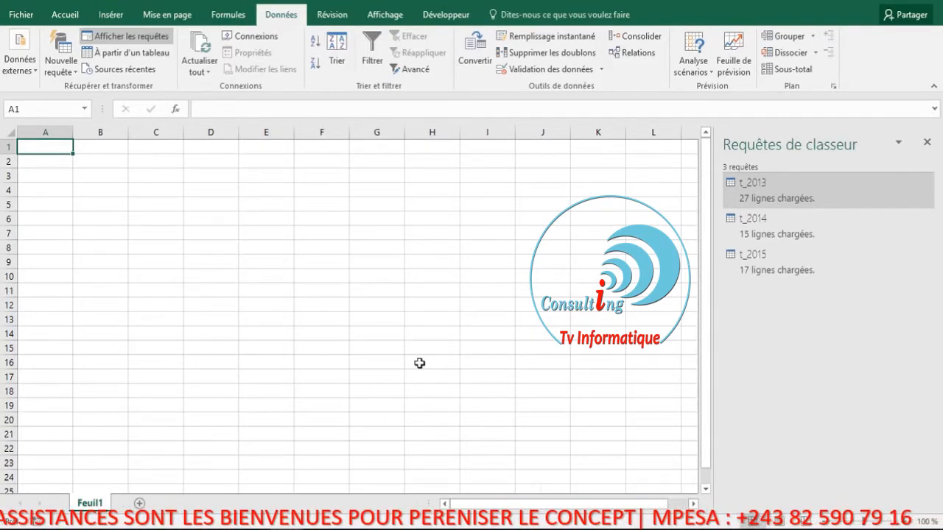
Step: Start an append query that combines existing queries, set to three or more tables
left_click(546, 317)
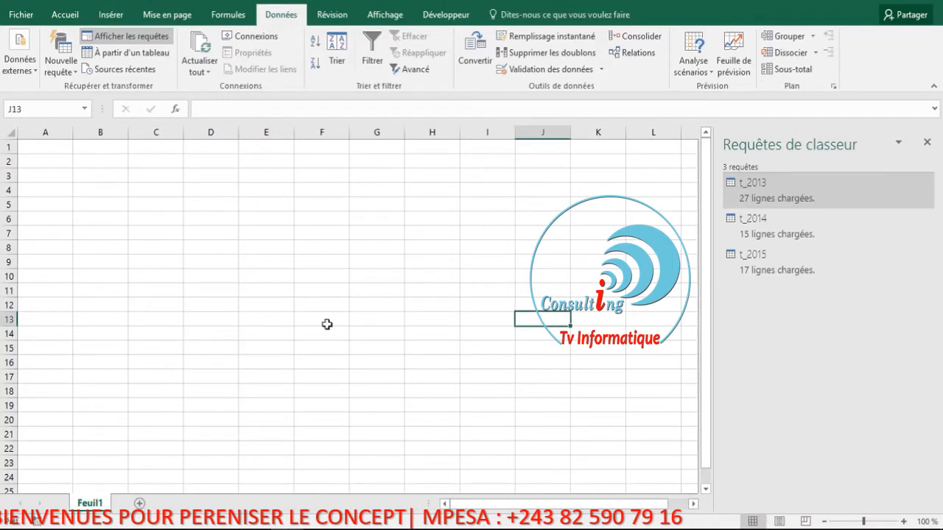
left_click(50, 148)
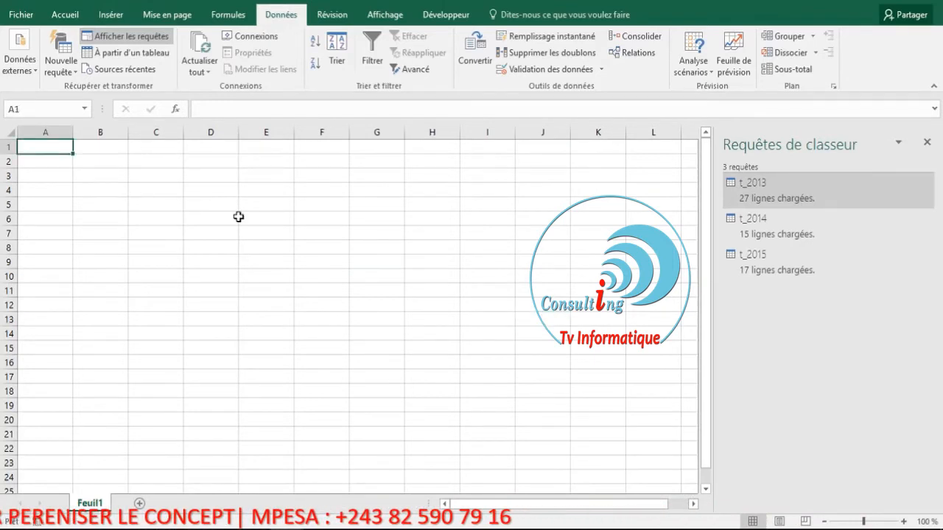
left_click(64, 70)
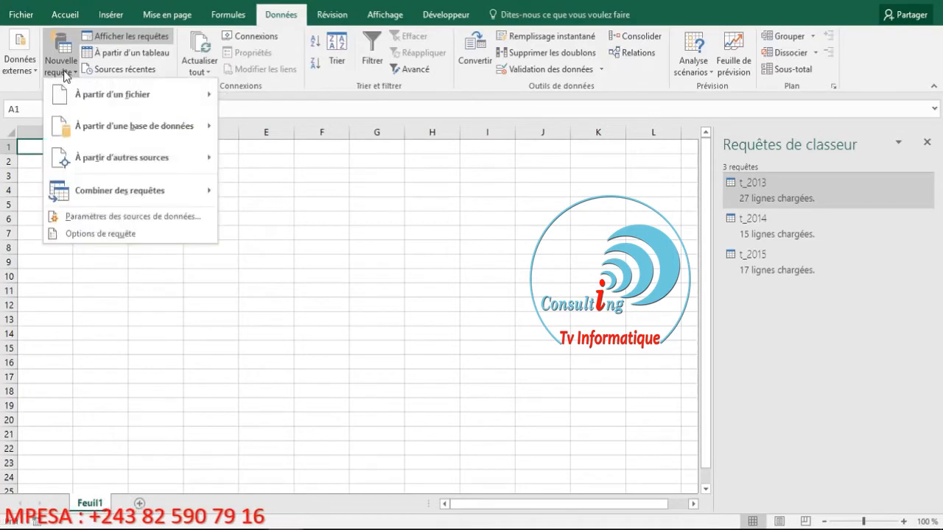
mouse_move(89, 197)
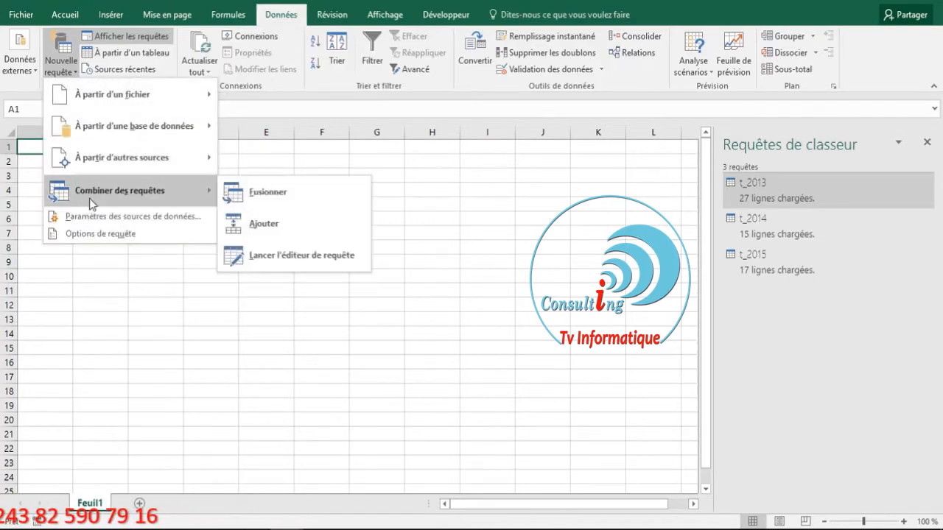
left_click(266, 223)
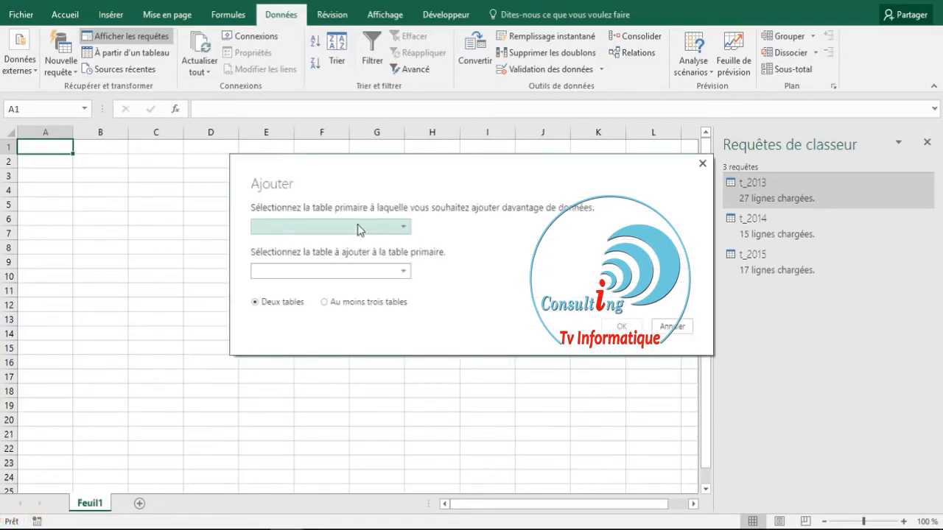
left_click(325, 302)
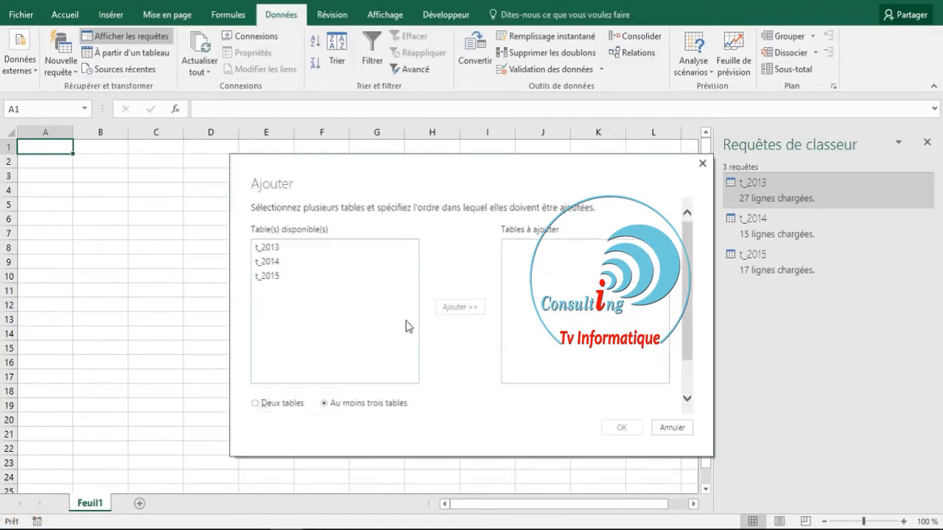
Step: Add t_2013, t_2014 and t_2015 in that order to the tables to append, and create the combined query
left_click(316, 250)
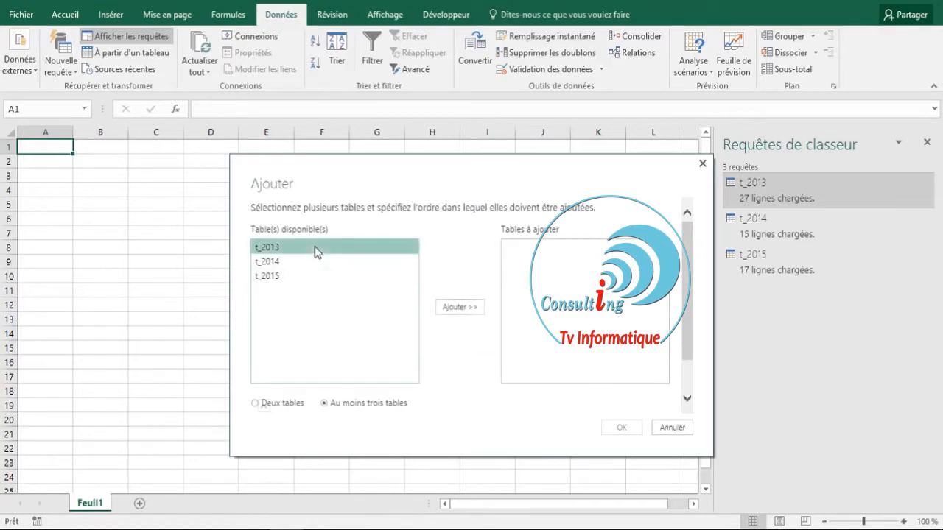
left_click(452, 312)
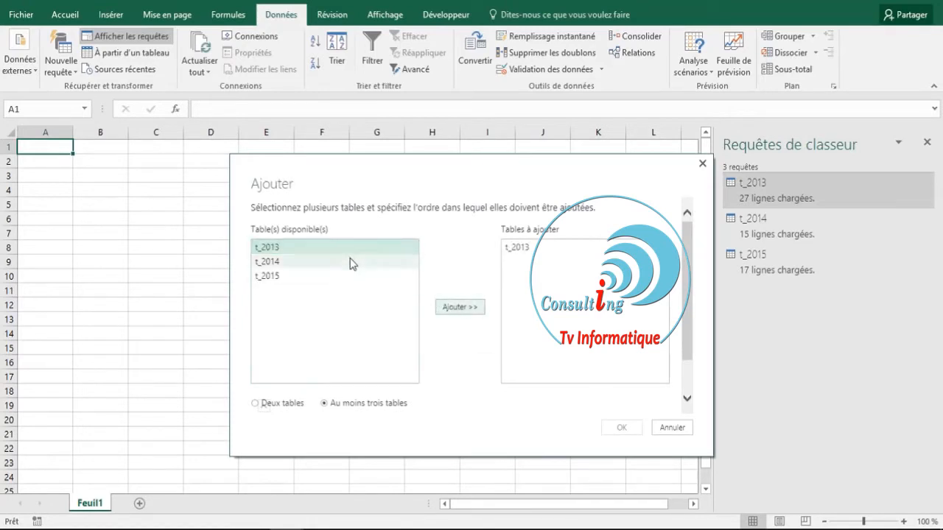
left_click(351, 263)
left_click(460, 310)
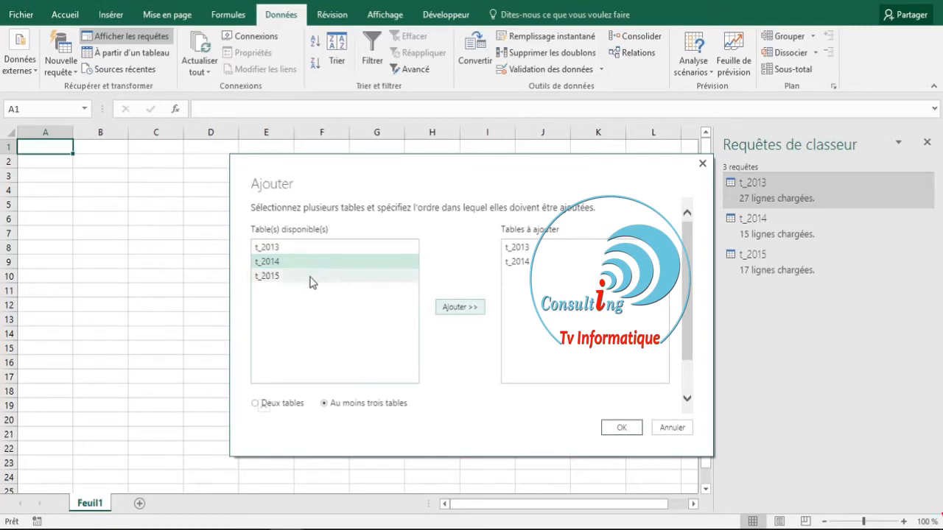
left_click(310, 278)
left_click(453, 310)
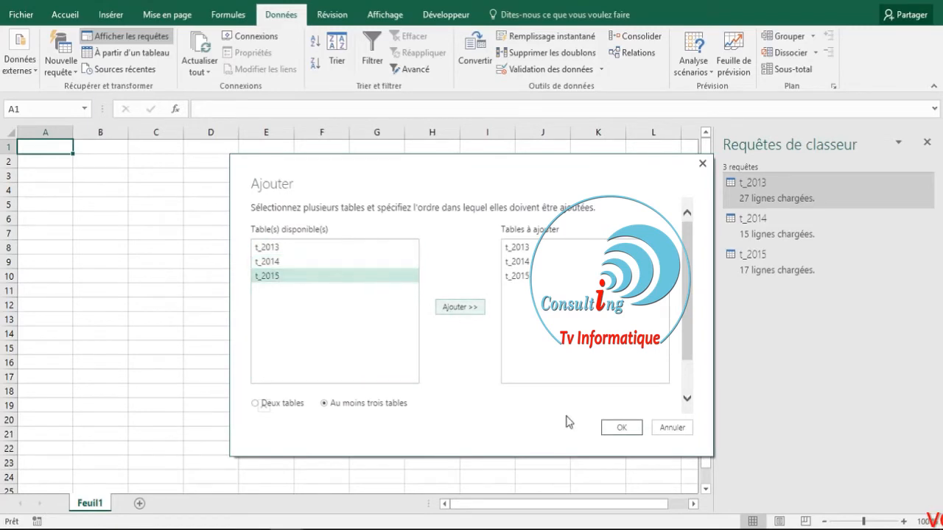
left_click(617, 428)
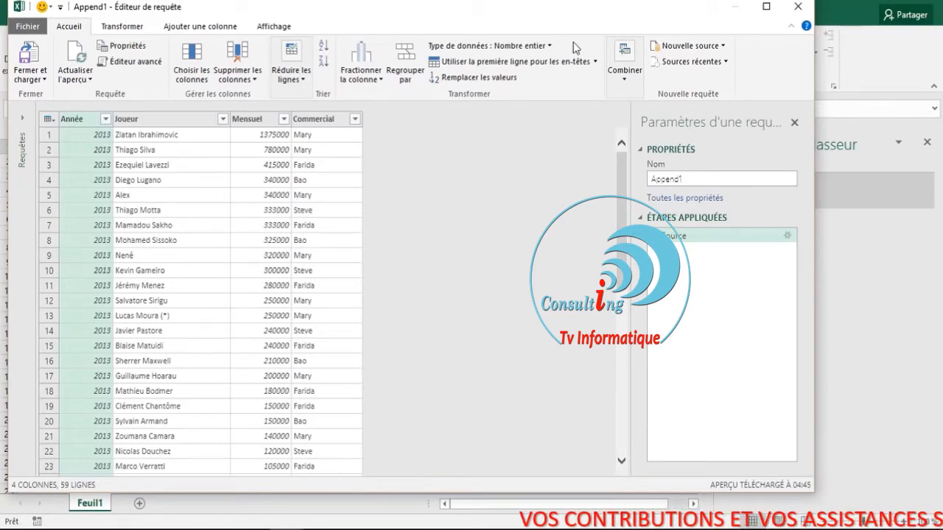
Step: Close the query editor and load the appended query into the workbook
left_click_drag(590, 7, 458, 17)
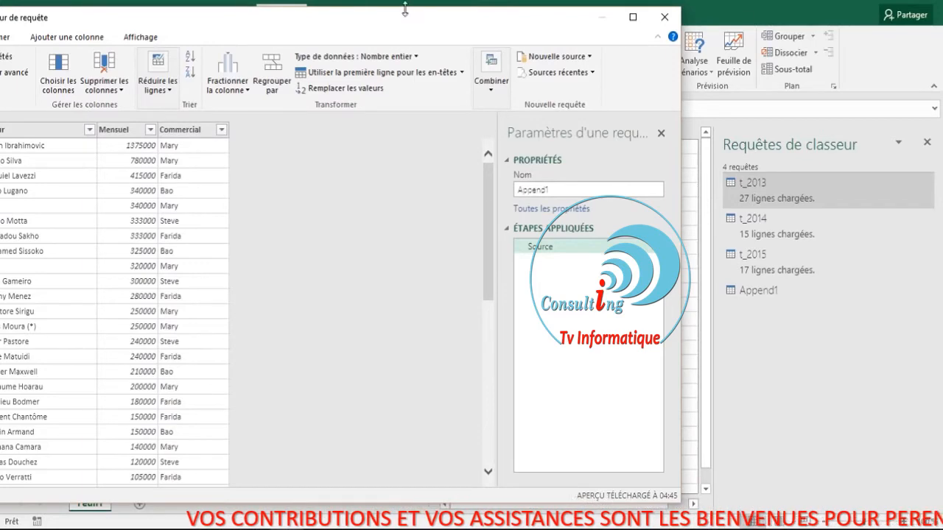
left_click_drag(406, 24, 515, 29)
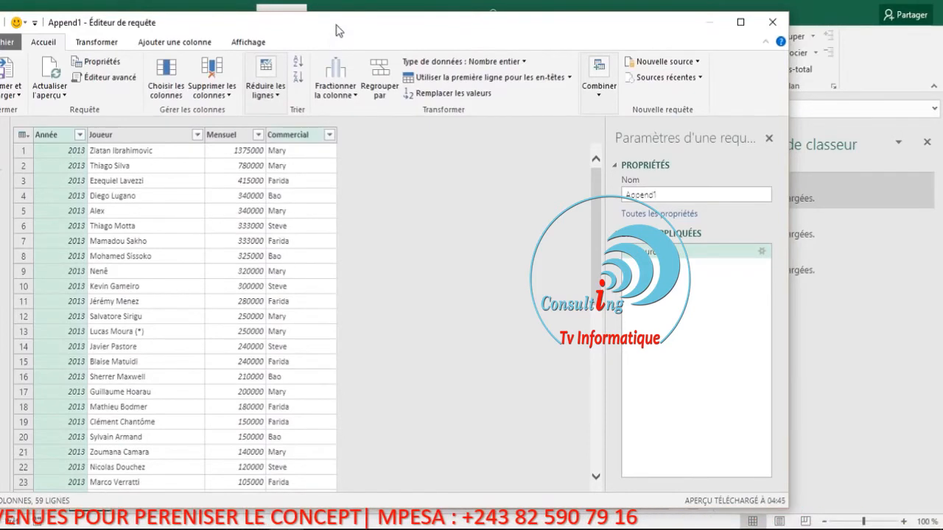
left_click_drag(336, 29, 479, 41)
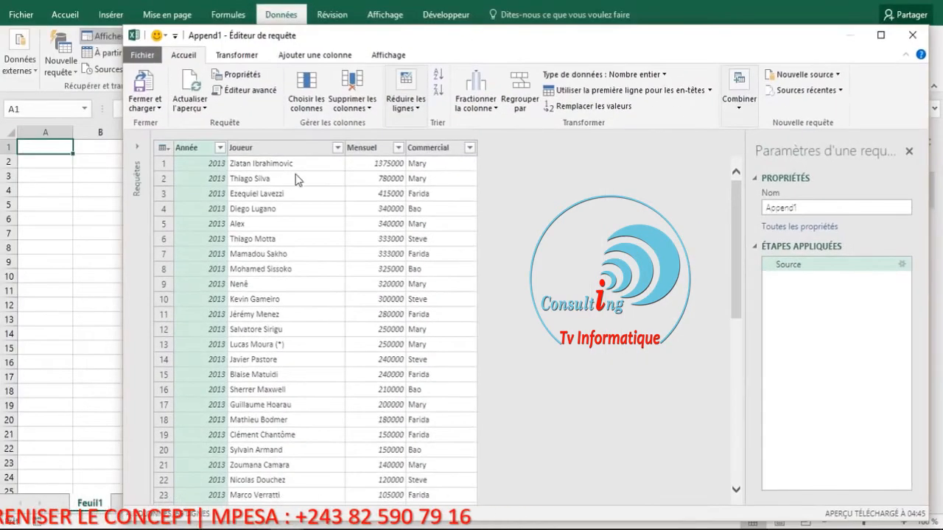
left_click(152, 107)
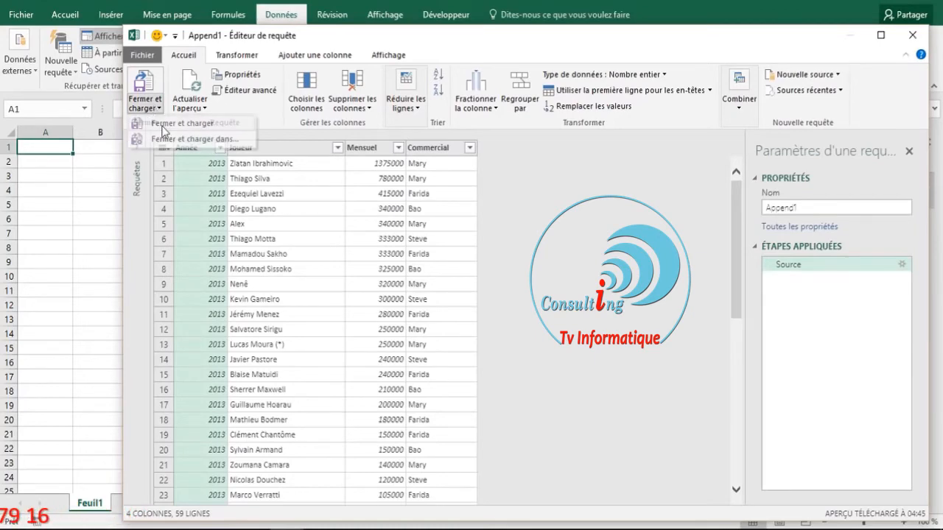
left_click(163, 126)
left_click(149, 230)
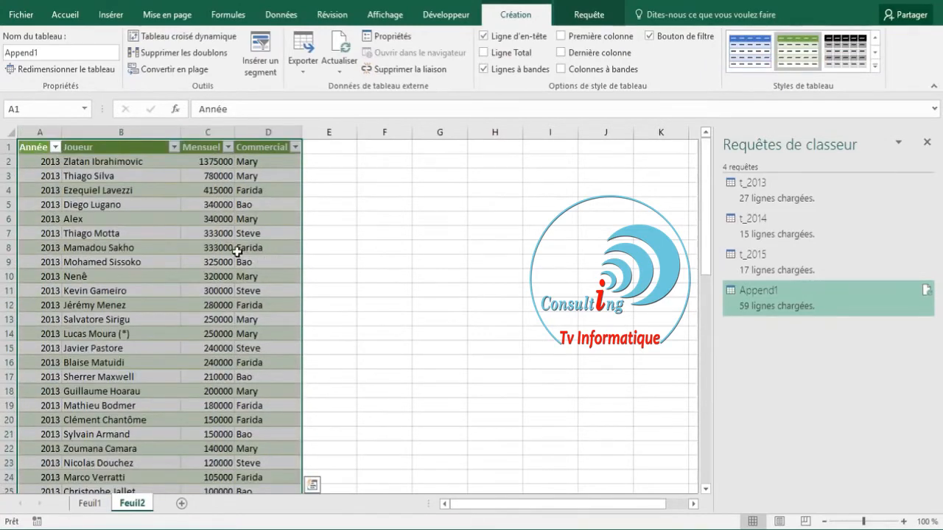
right_click(237, 252)
key("Escape")
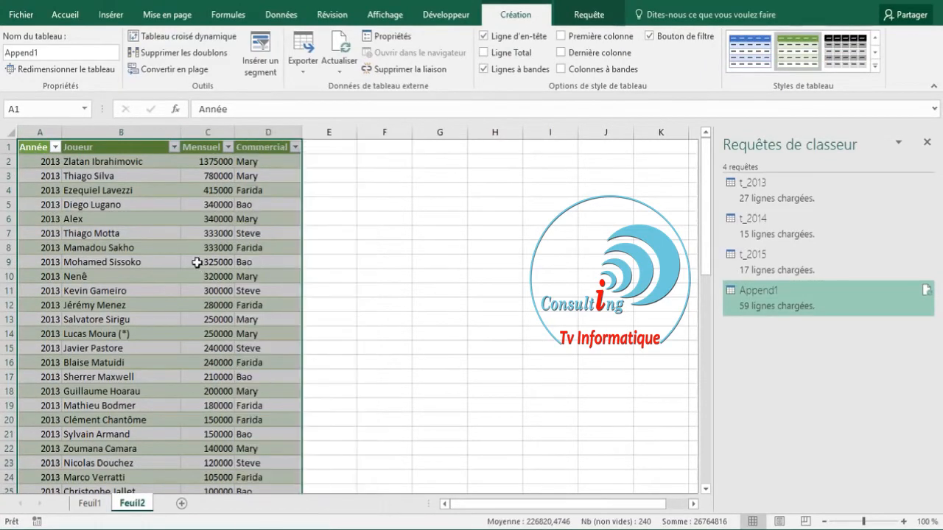
left_click(772, 295)
right_click(771, 296)
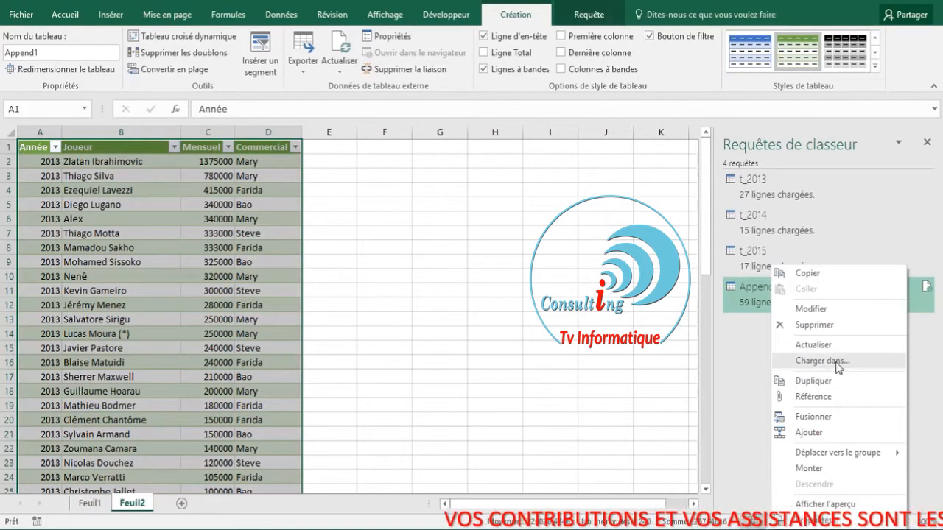
Step: Insert a pivot table based on the Append1 table in a new worksheet, and close the workbook queries pane
left_click(183, 296)
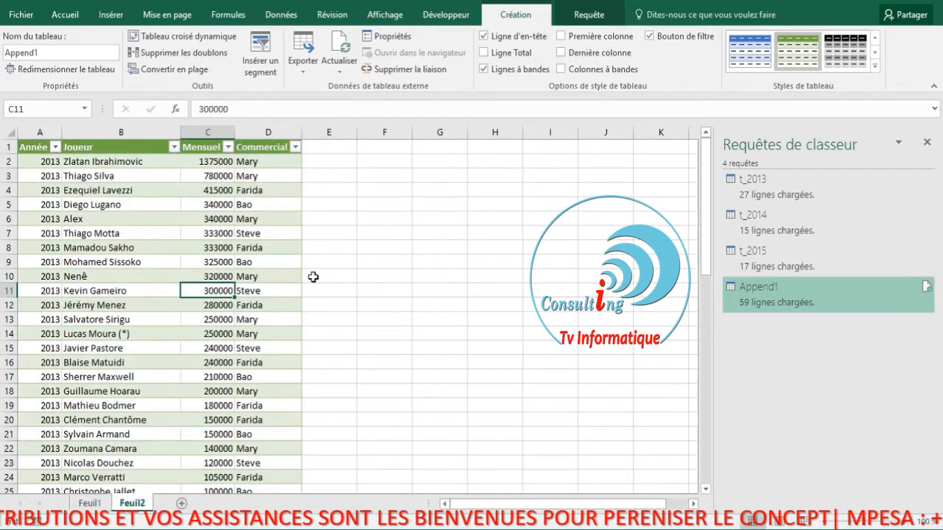
left_click(109, 16)
left_click(37, 57)
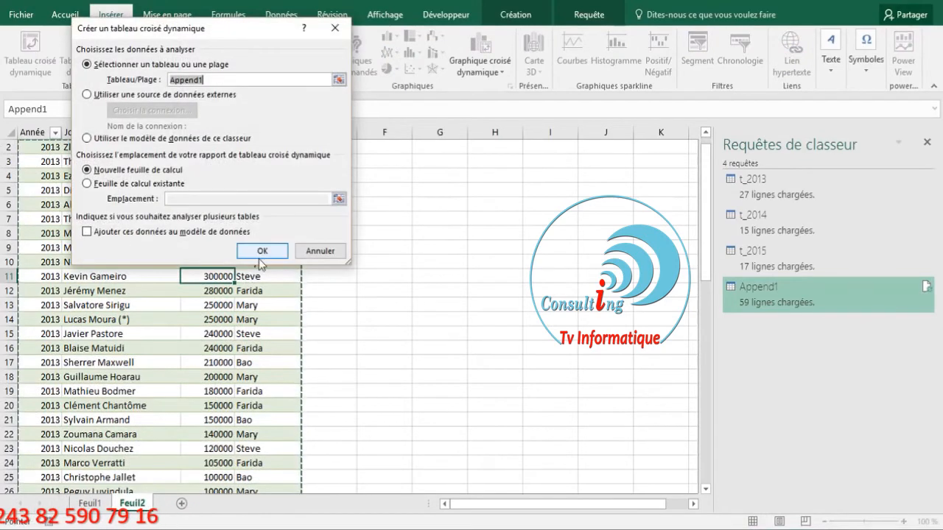
left_click(262, 252)
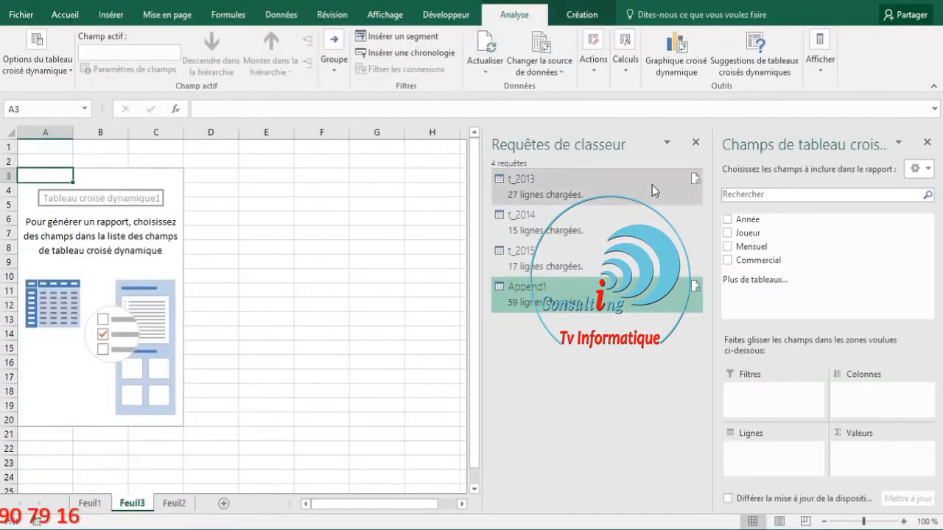
left_click(695, 143)
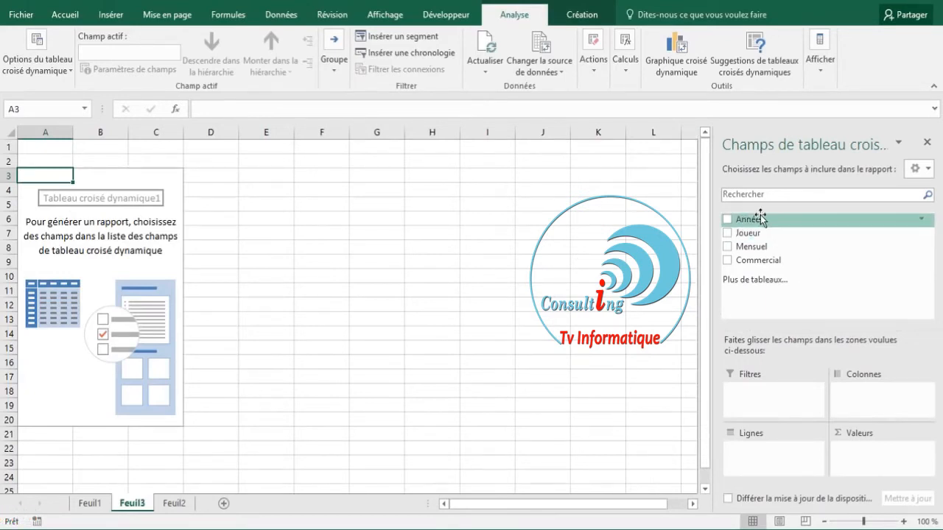
Step: Lay out the pivot table with Année as columns, Joueur as rows and Mensuel as values
left_click_drag(757, 220, 811, 315)
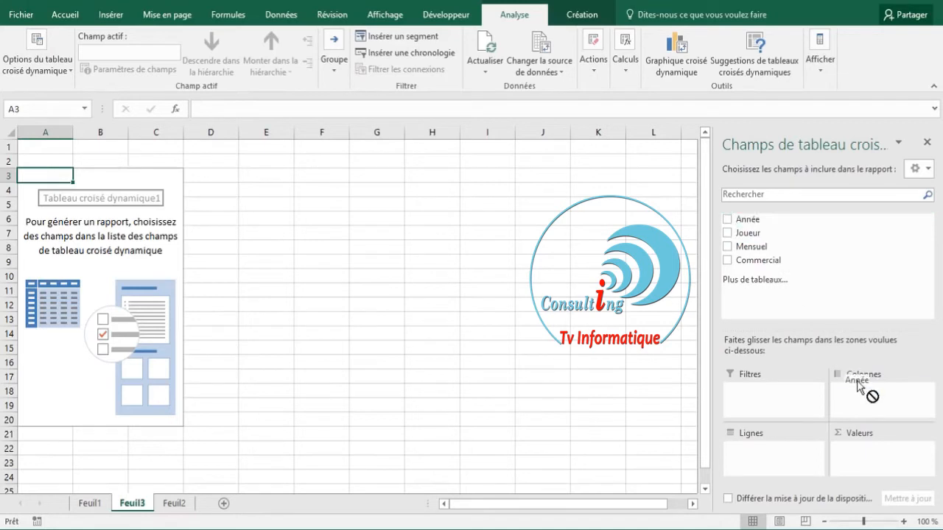
left_click_drag(874, 391, 875, 392)
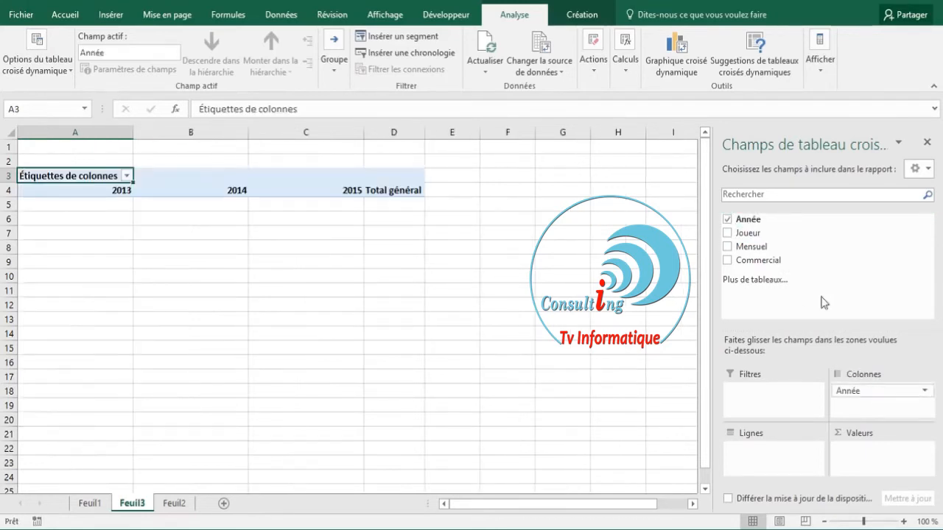
left_click_drag(748, 235, 766, 469)
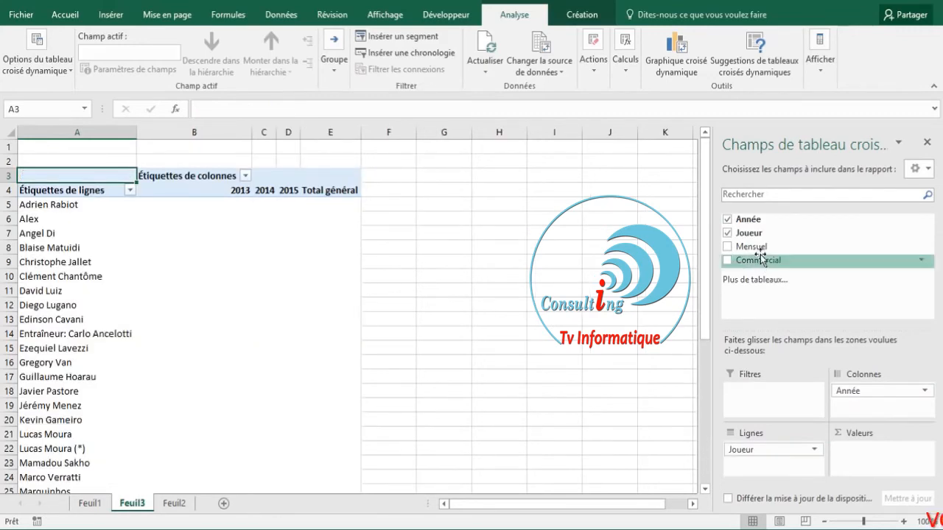
left_click_drag(759, 252, 885, 477)
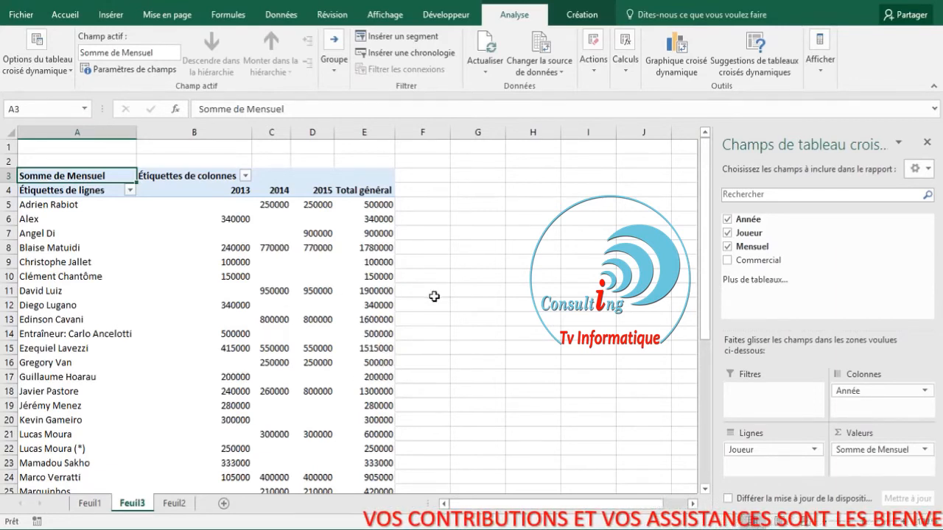
Step: Turn off the pivot table's grand totals for rows and columns
left_click(304, 210)
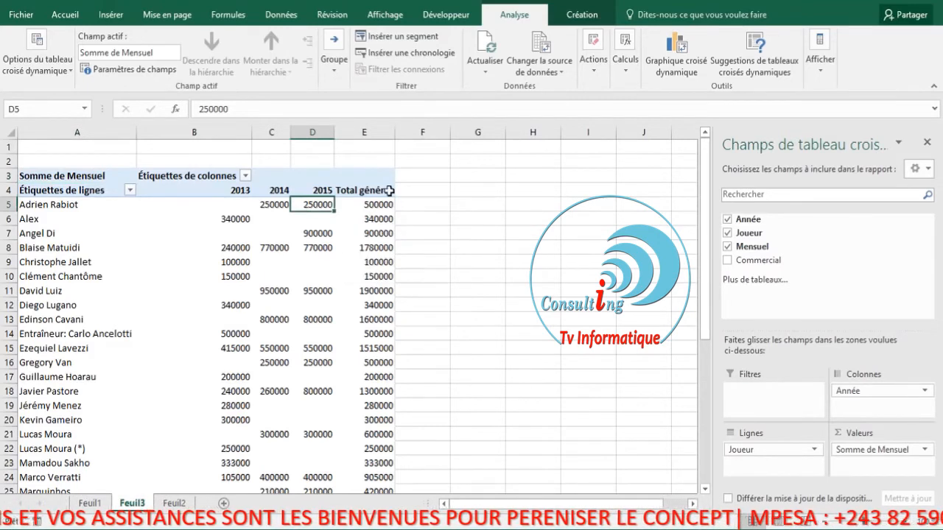
left_click(579, 15)
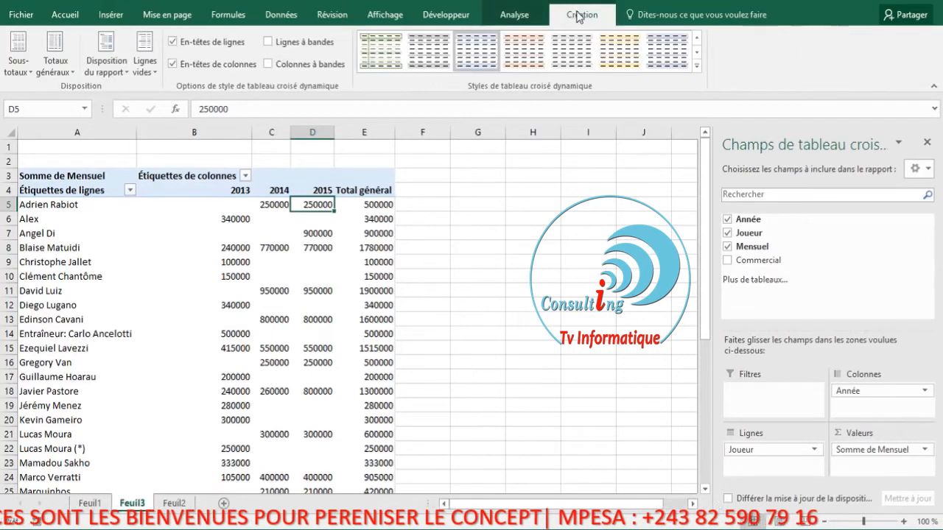
left_click(65, 69)
left_click(83, 95)
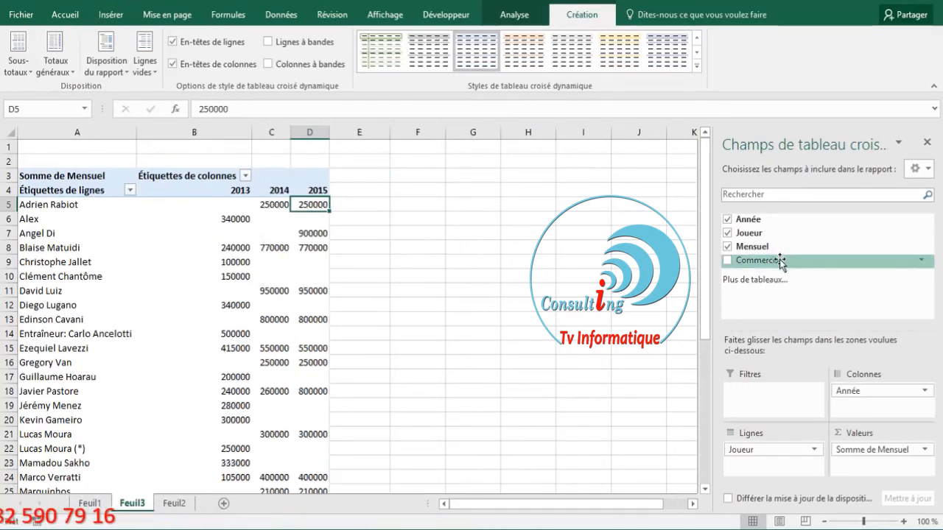
Step: Add the Commercial field to the pivot table's rows and place it below Joueur
left_click_drag(780, 259, 777, 295)
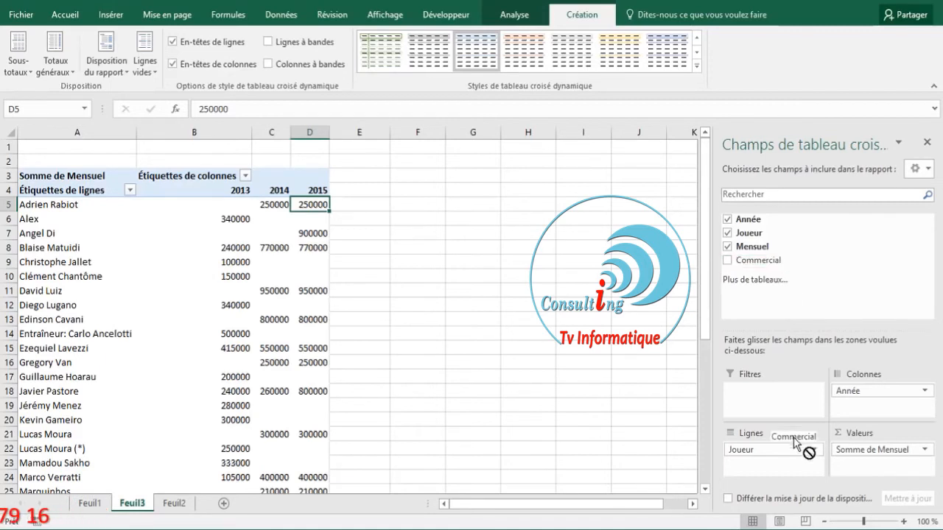
left_click_drag(792, 449, 793, 449)
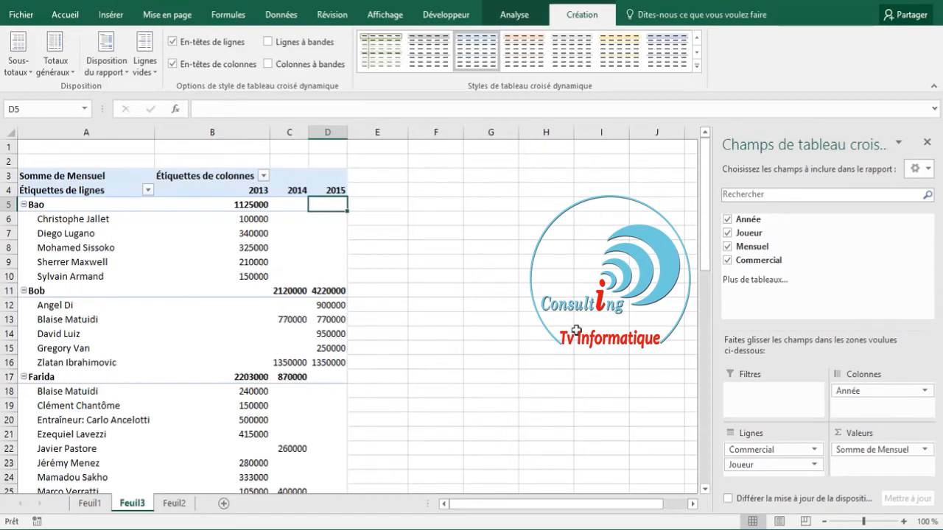
left_click(64, 221)
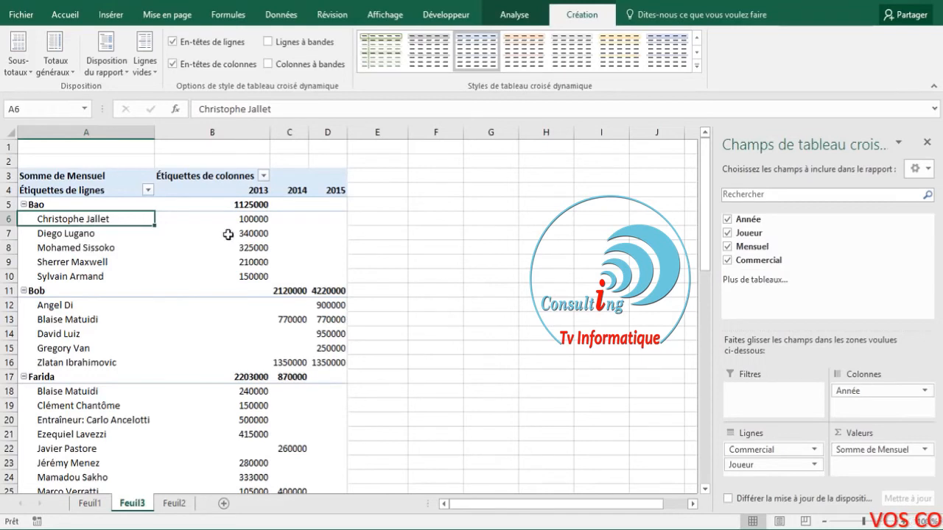
left_click_drag(779, 451, 780, 479)
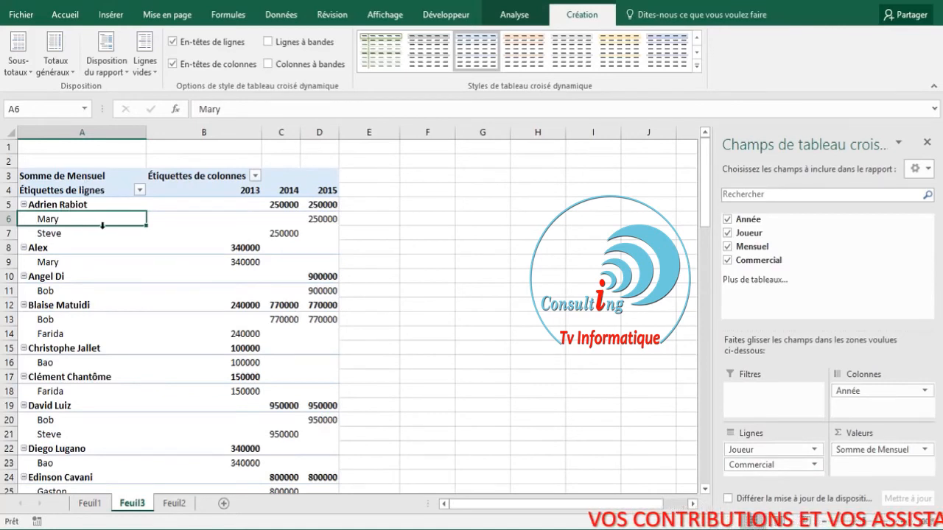
Step: Show the pivot table's report layout in tabular form
mouse_move(193, 213)
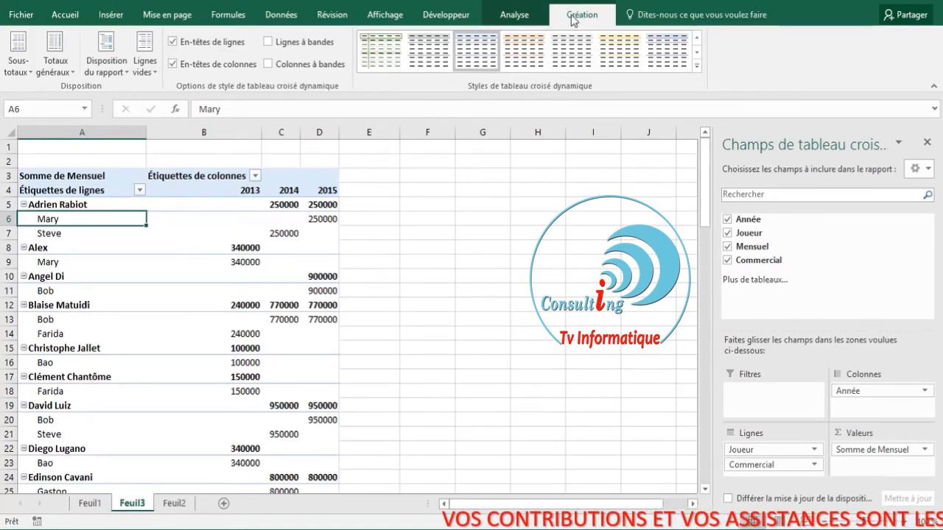
left_click(100, 68)
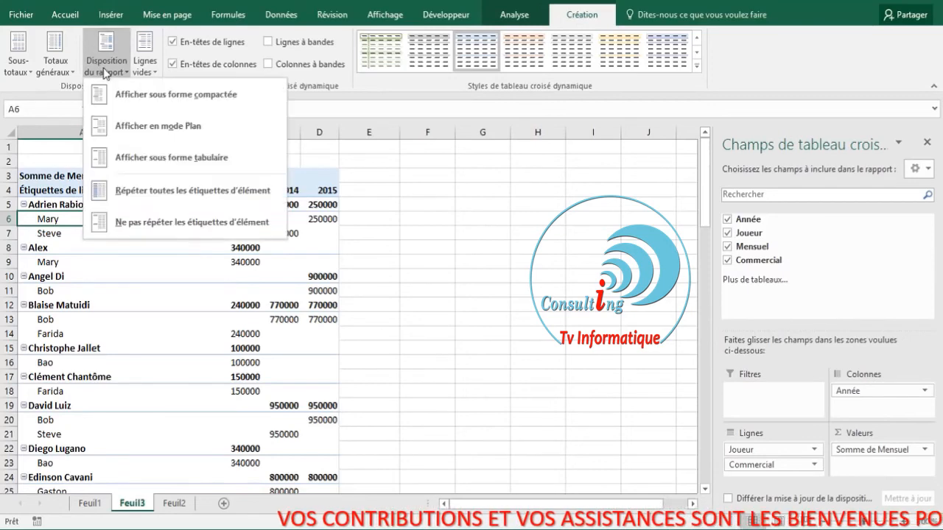
left_click(144, 160)
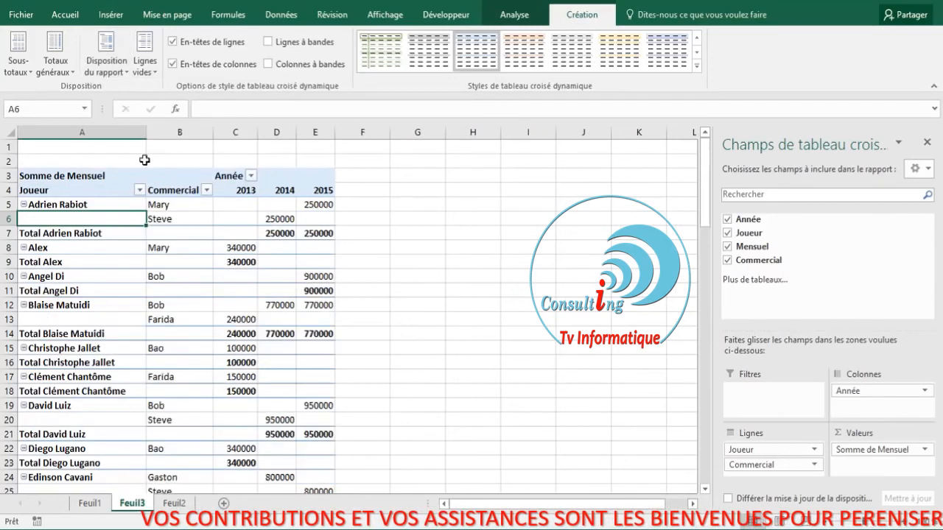
Step: Turn off the pivot table's subtotals and remove the Commercial field from its rows
left_click(107, 233)
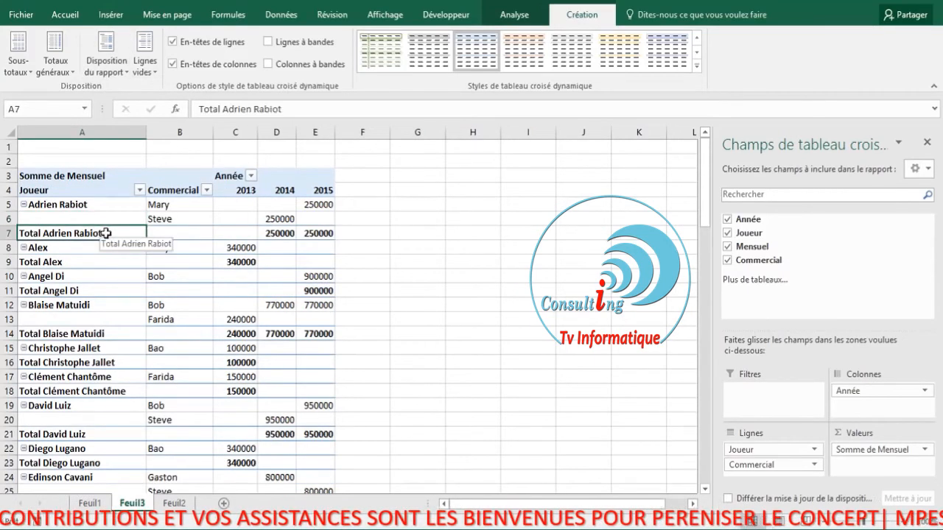
left_click(17, 56)
left_click(37, 95)
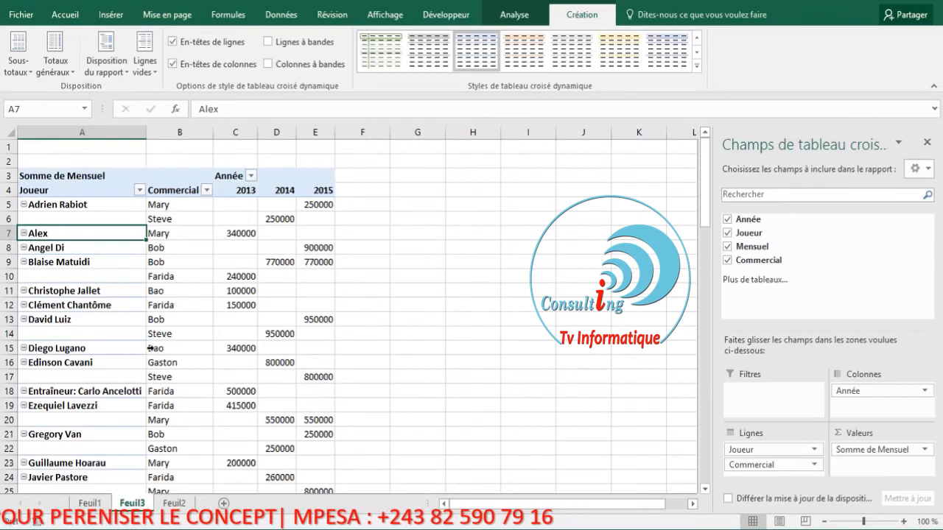
left_click(109, 207)
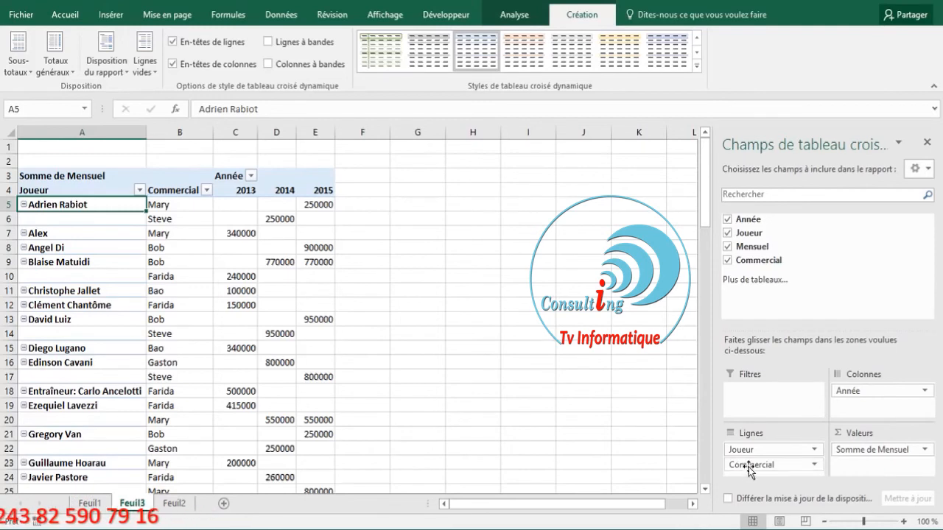
left_click_drag(749, 466, 768, 288)
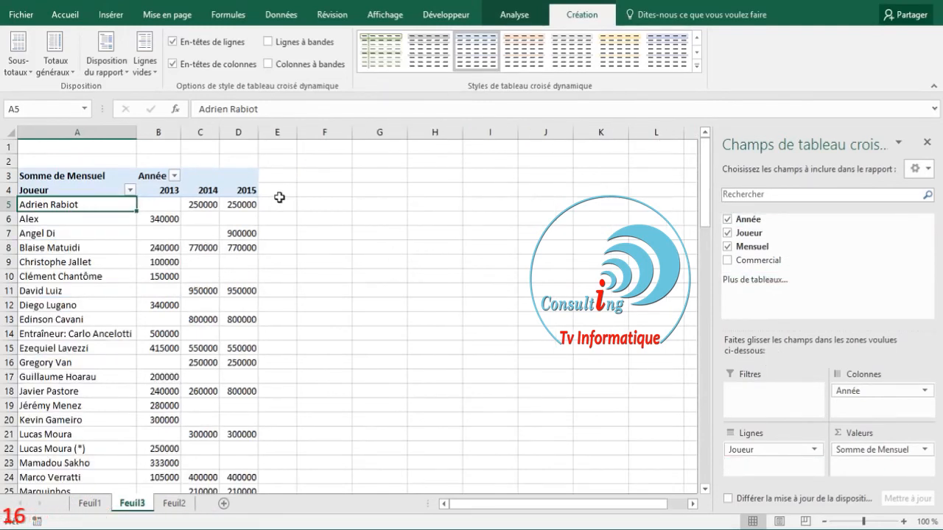
Step: Insert a line sparkline in cell E5 using the first player's 2013 to 2015 values, B5:D5, as data range
left_click(279, 197)
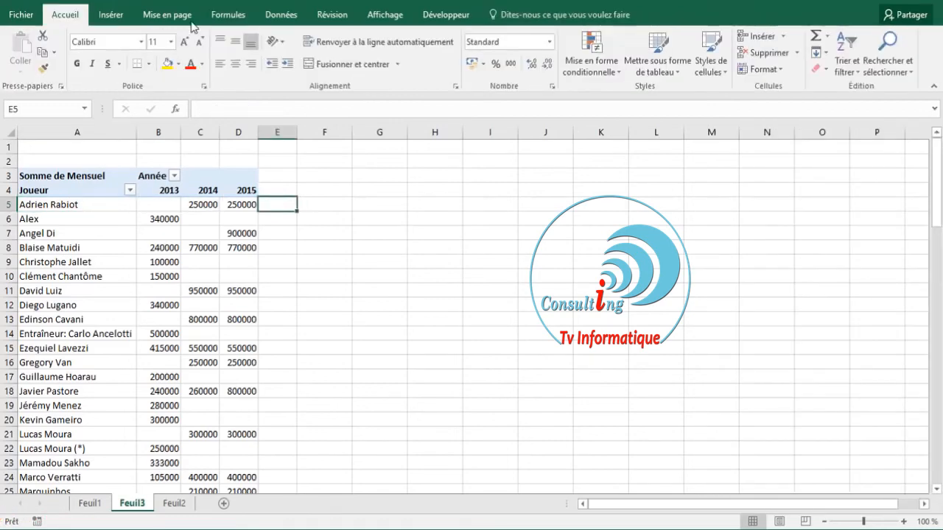
left_click(111, 15)
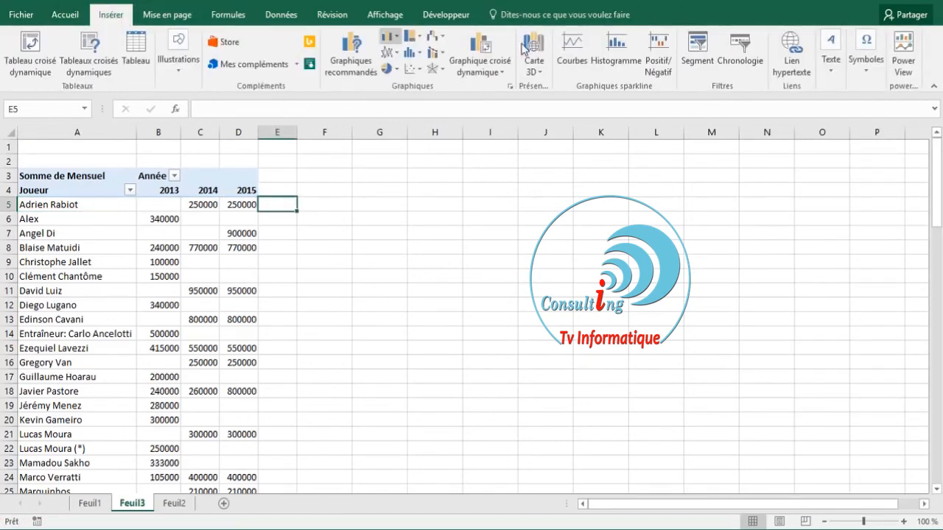
left_click(581, 59)
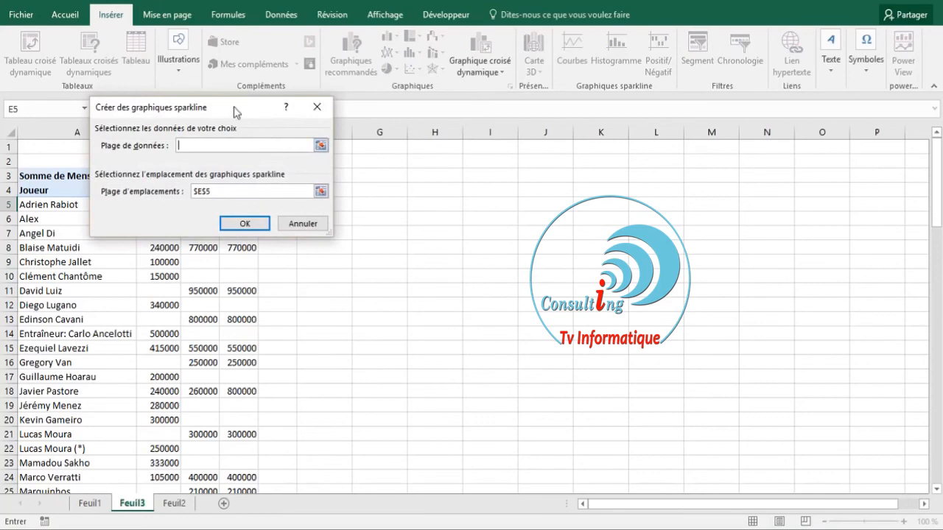
left_click_drag(236, 111, 547, 144)
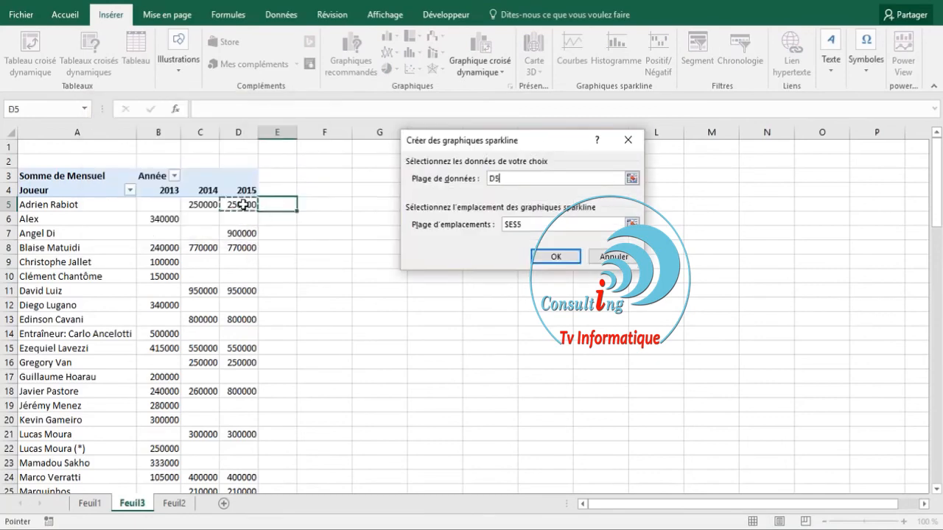
left_click_drag(244, 205, 168, 205)
key("Return")
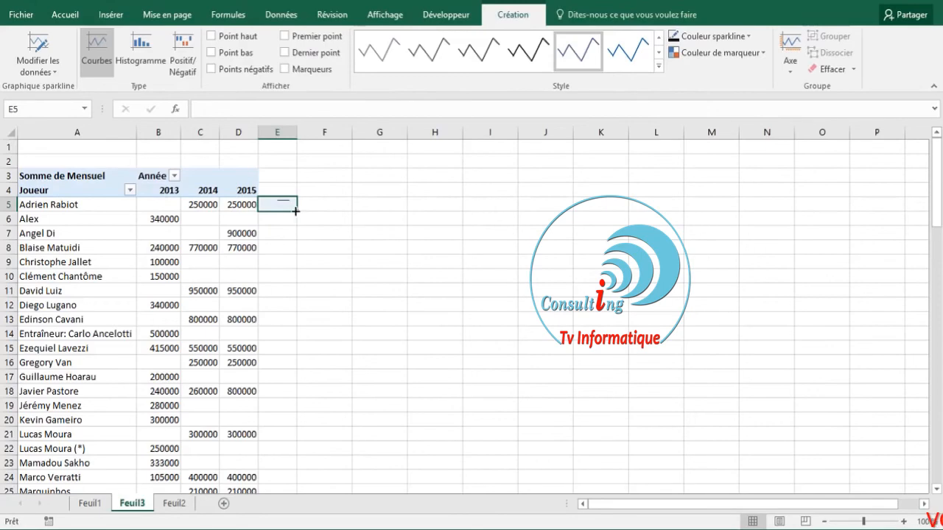
Step: Fill the sparkline from E5 down to E40 so every player's row has its own line
mouse_move(295, 210)
left_mouse_down()
mouse_move(296, 510)
mouse_move(295, 471)
left_mouse_up()
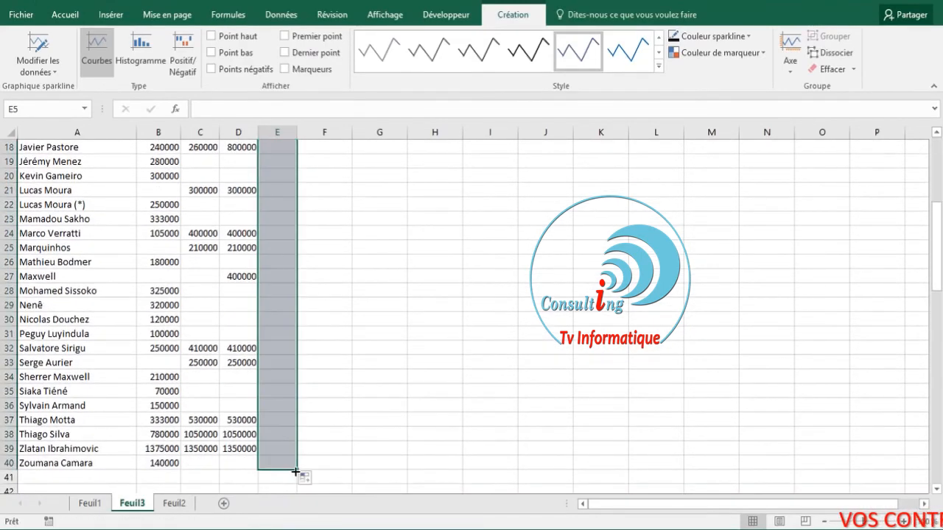
left_click(396, 389)
scroll(393, 333, "up", 6)
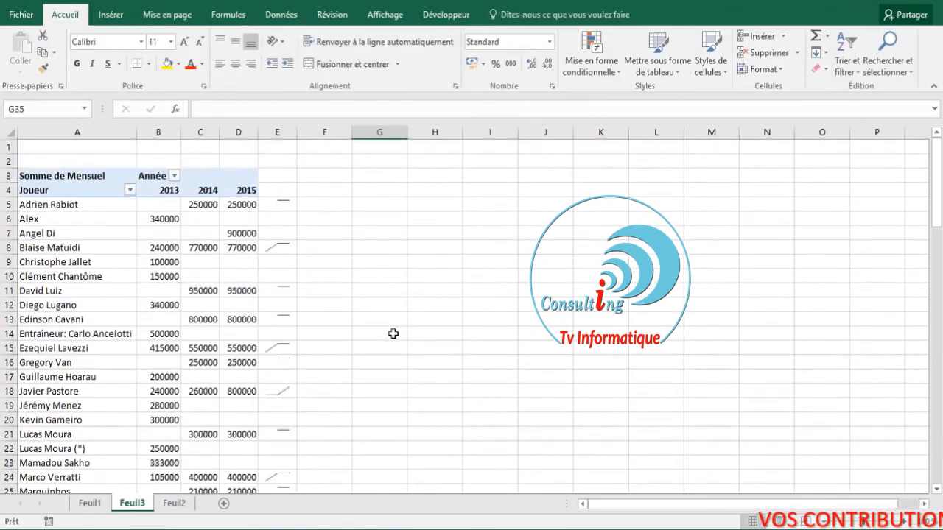
Step: Hide the gridlines of the pivot table's worksheet
left_click(431, 190)
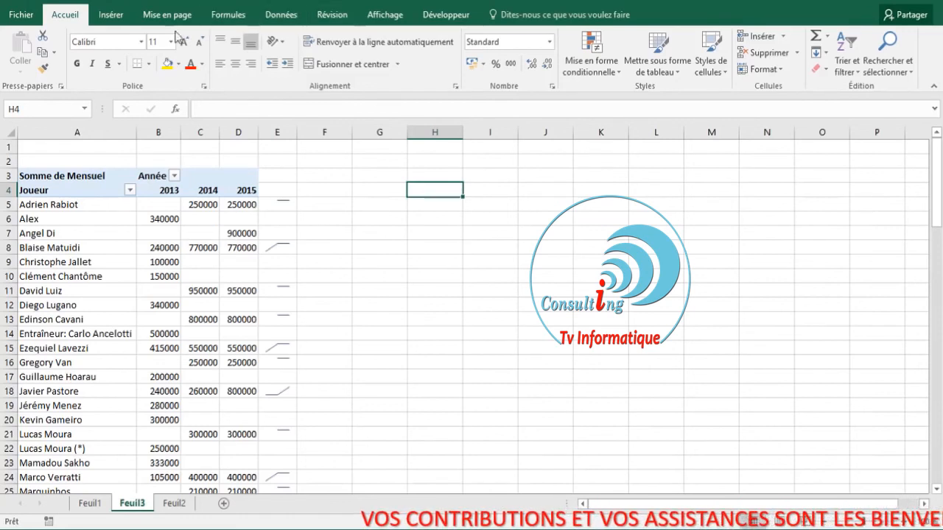
left_click(385, 15)
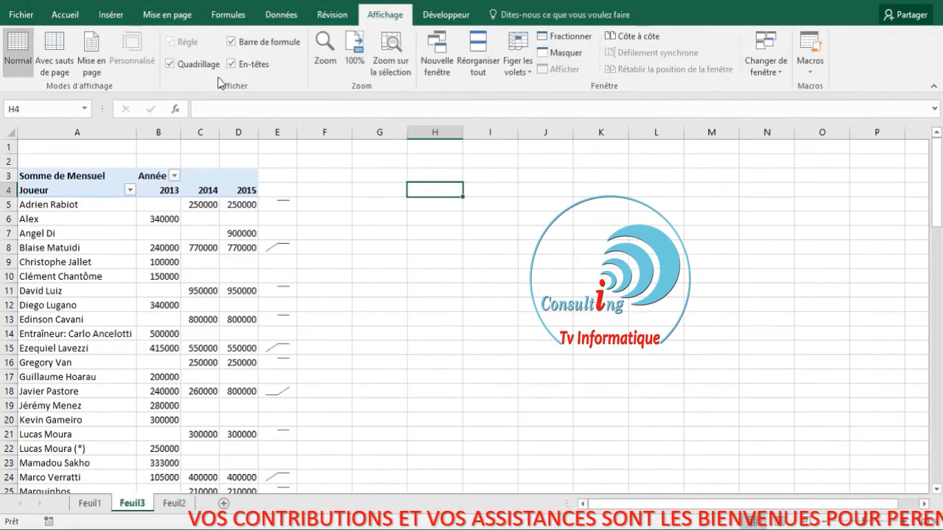
left_click(208, 65)
left_click(451, 263)
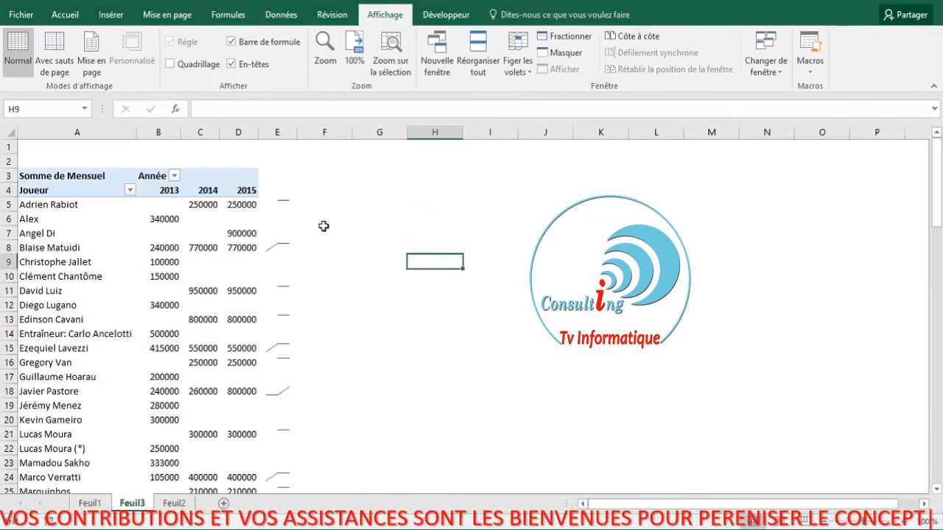